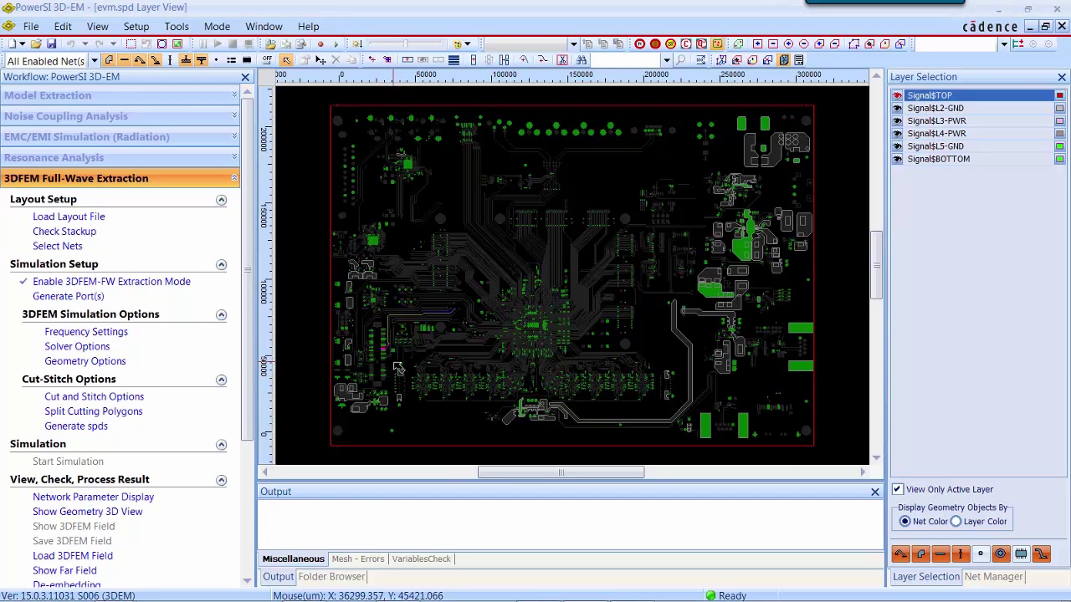
scroll(396, 357, up, 3)
scroll(396, 357, up, 4)
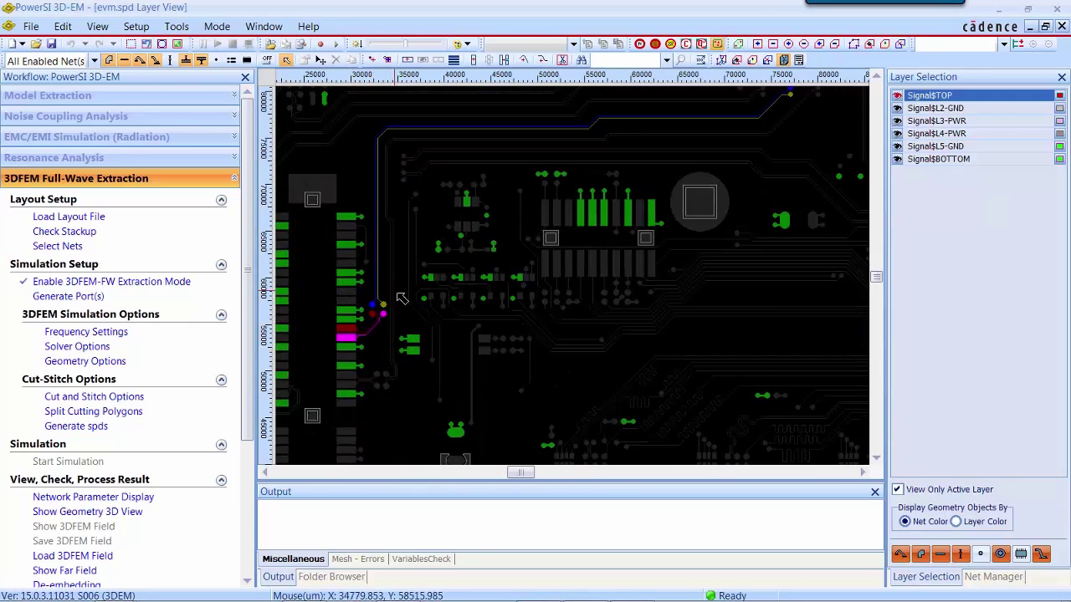
scroll(660, 210, up, 2)
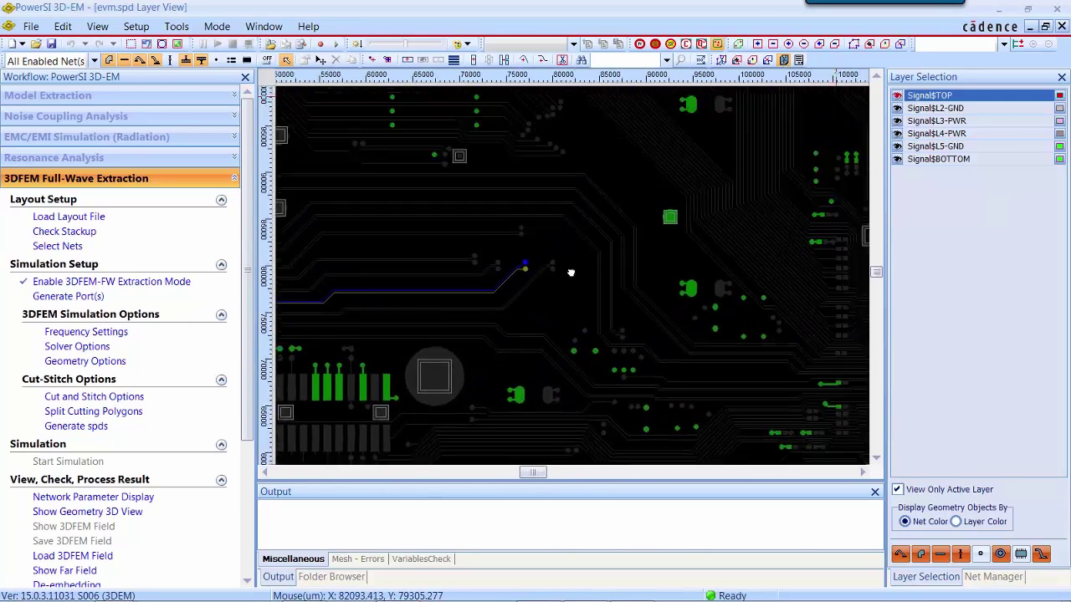
scroll(538, 280, up, 1)
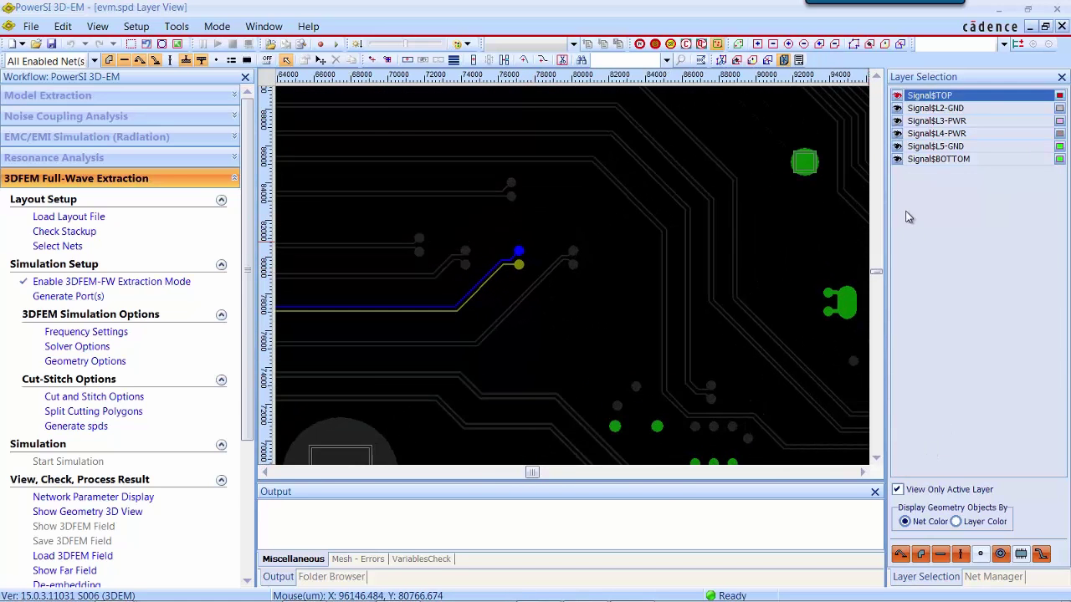
click(933, 163)
click(937, 99)
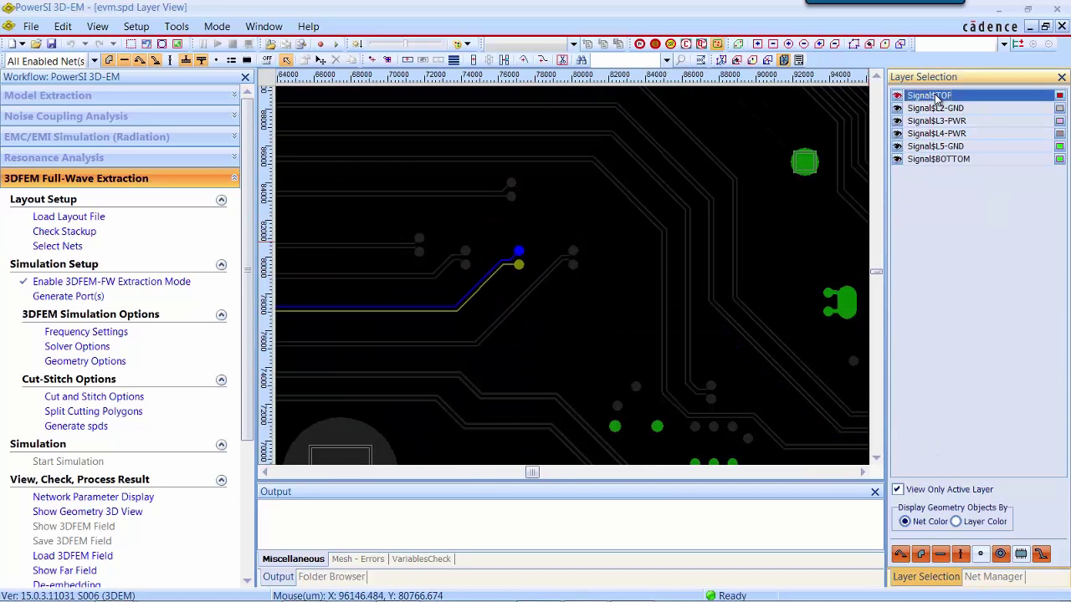
scroll(546, 270, down, 1)
scroll(545, 271, down, 2)
click(136, 26)
- Auto-generate a cutting boundary around the selected nets and preview the cut board
mouse_move(178, 104)
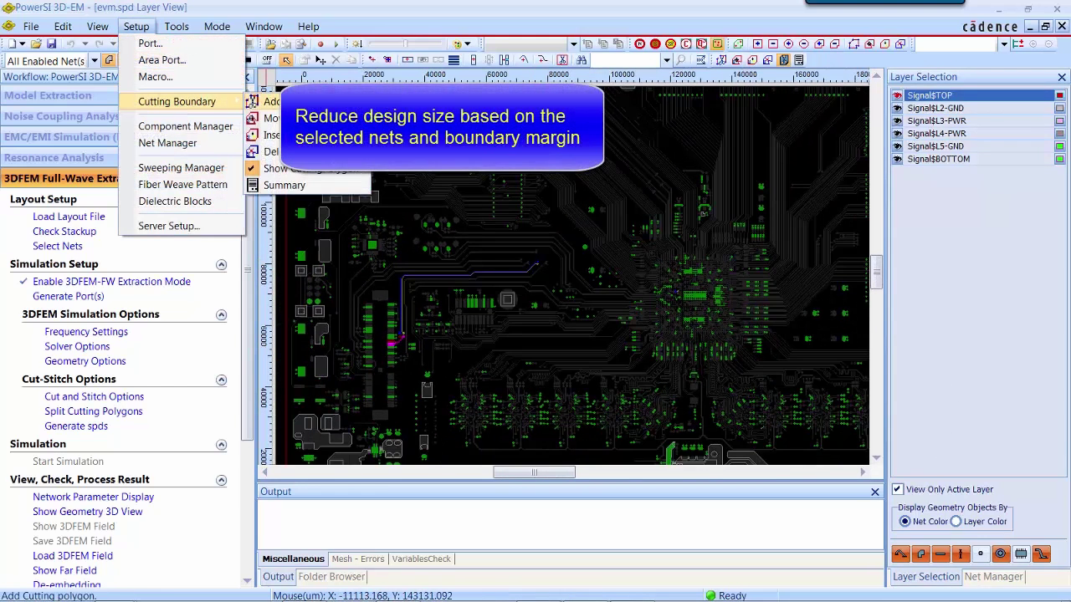
click(284, 184)
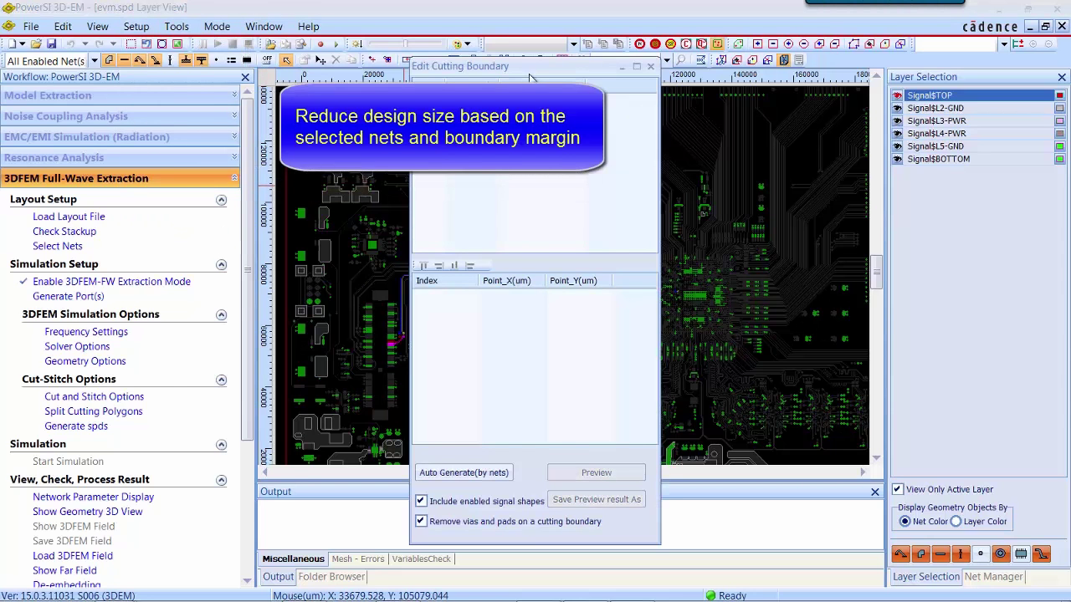
drag(535, 71, 183, 80)
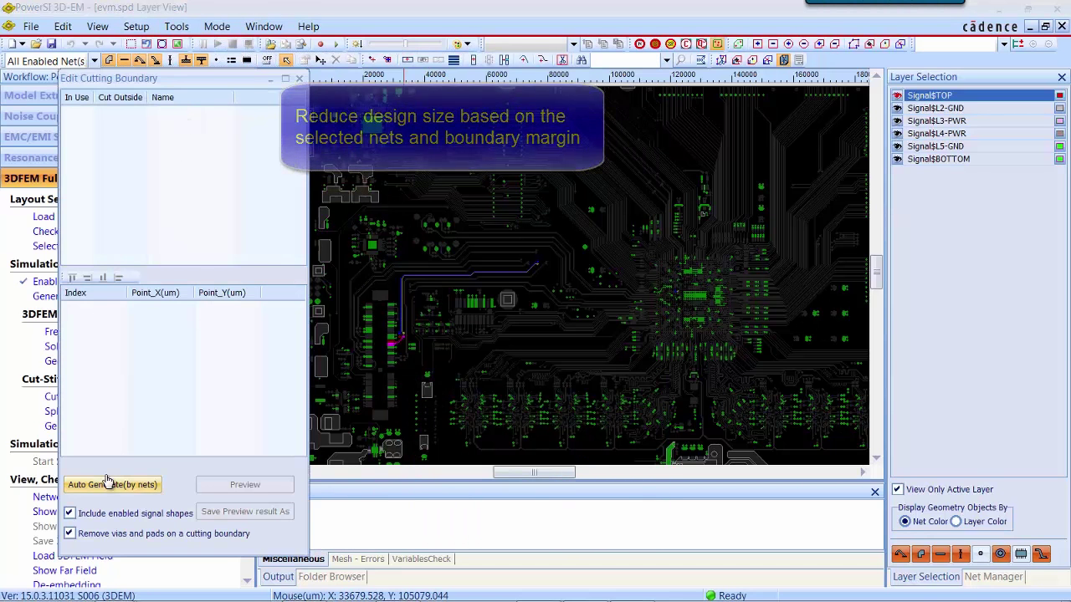
click(106, 486)
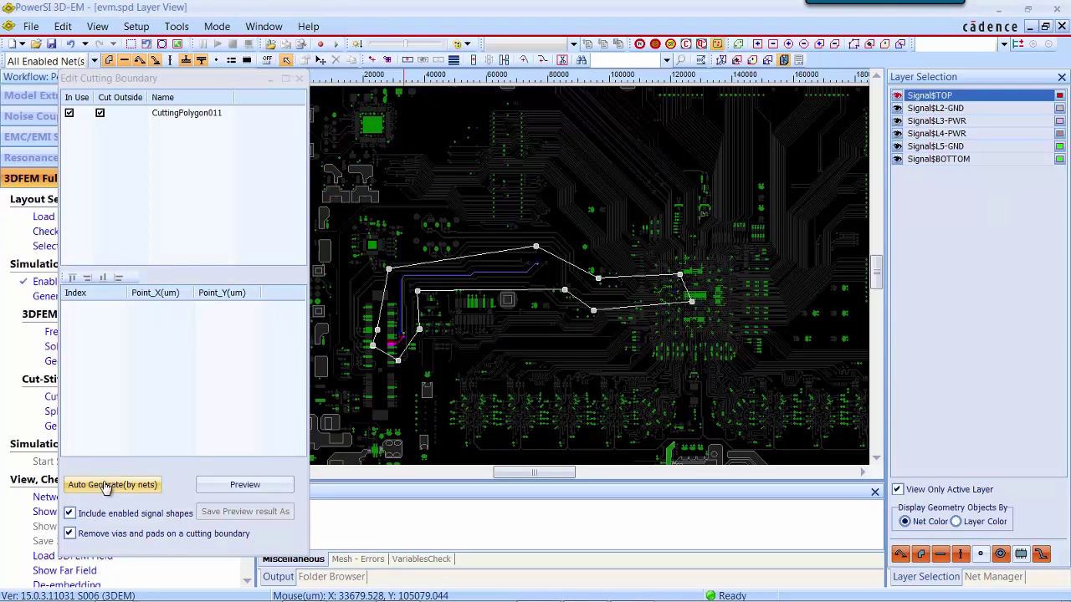
click(227, 487)
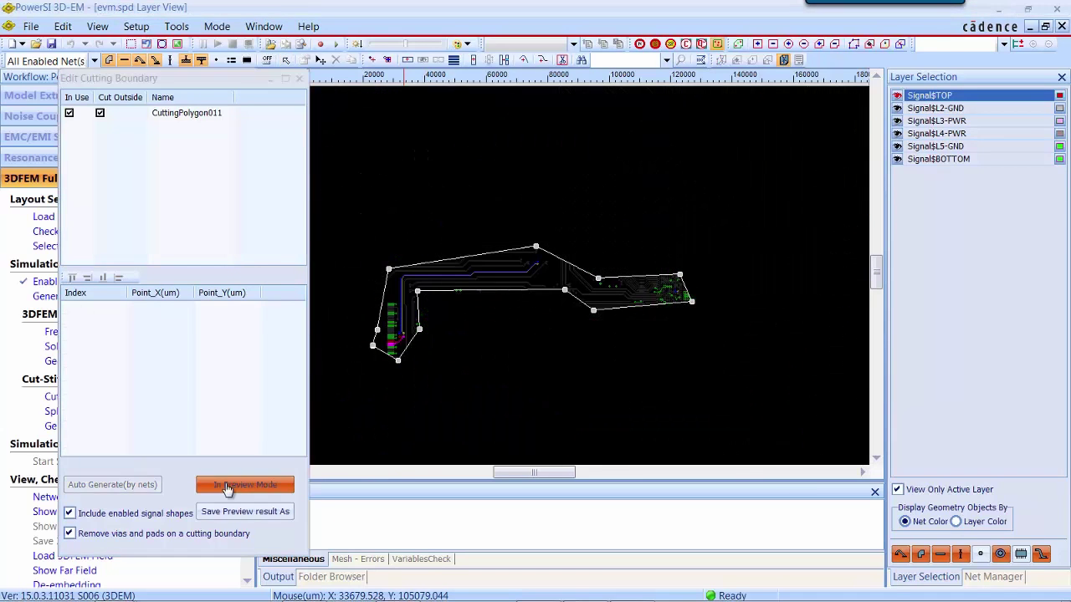
- Save the cut preview as evm_cut and keep the cut result
click(243, 511)
click(188, 513)
key(BackSpace)
key(BackSpace)
key(BackSpace)
key(BackSpace)
text(_)
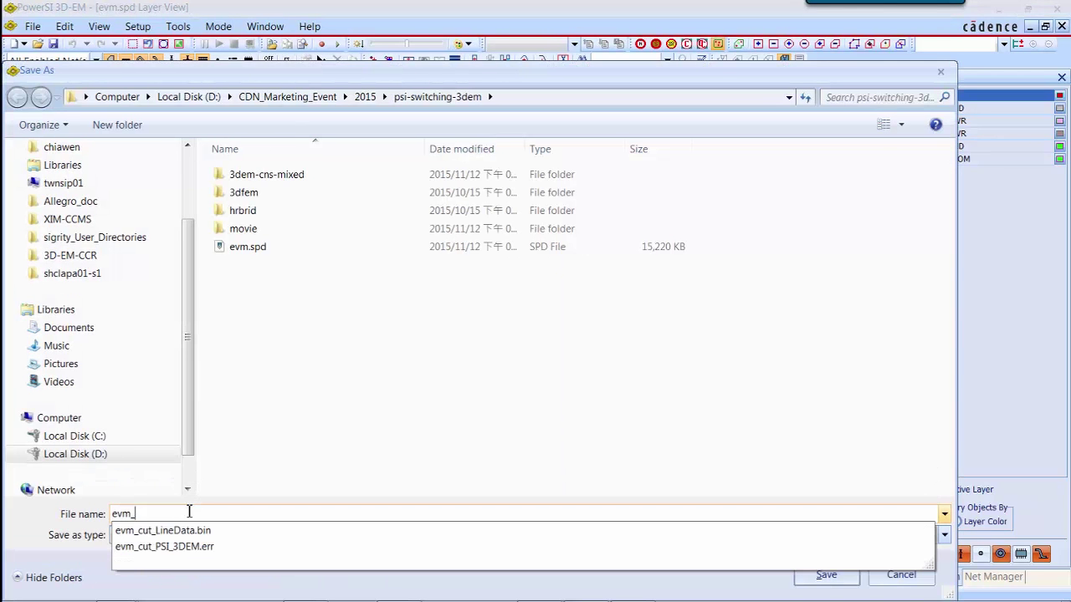
text(cut)
key(Return)
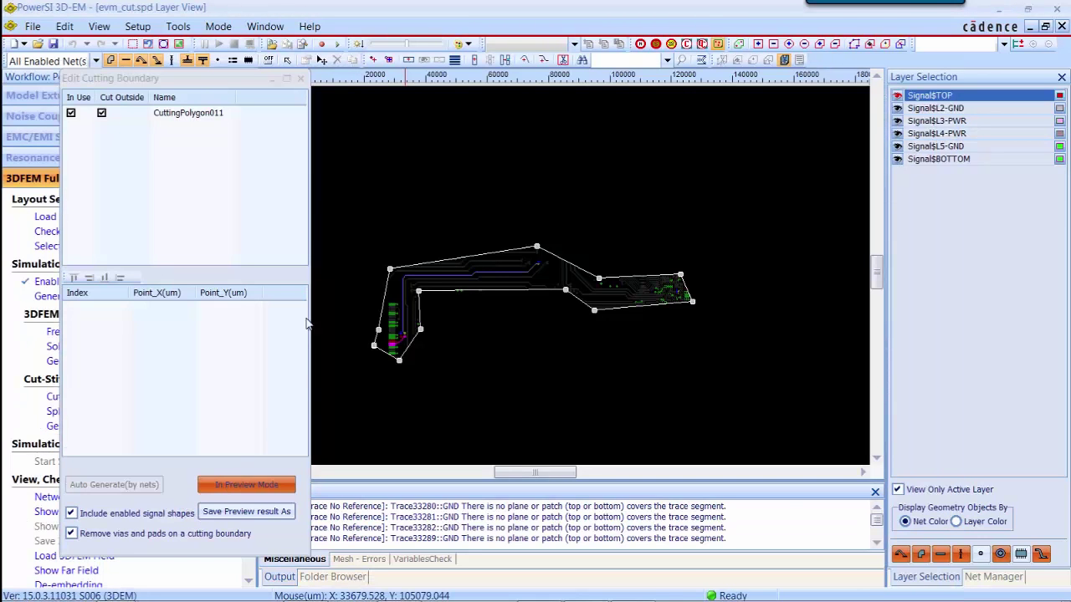
click(301, 77)
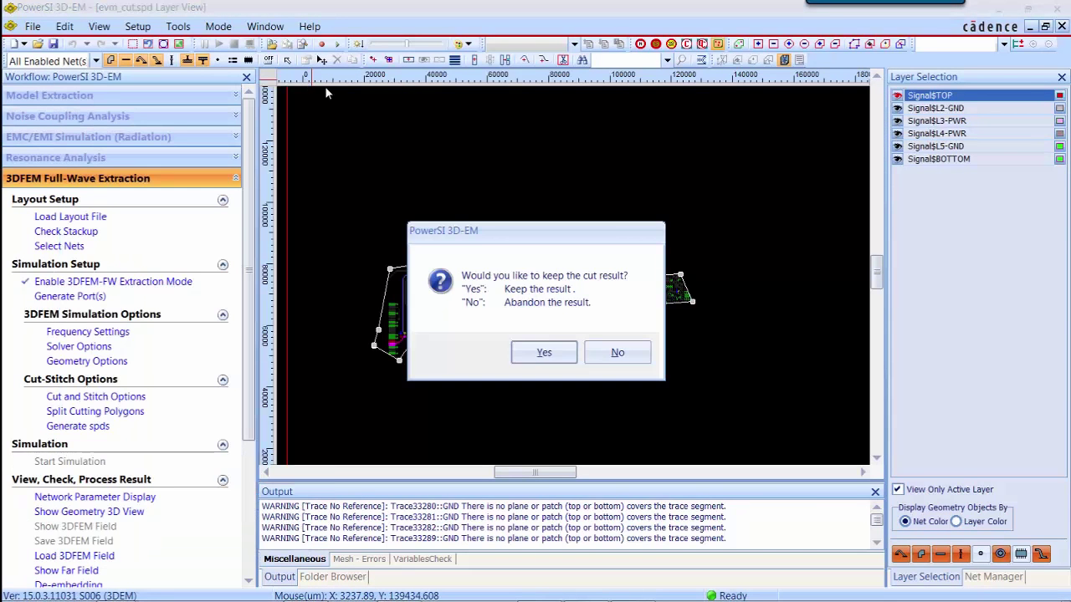
click(543, 353)
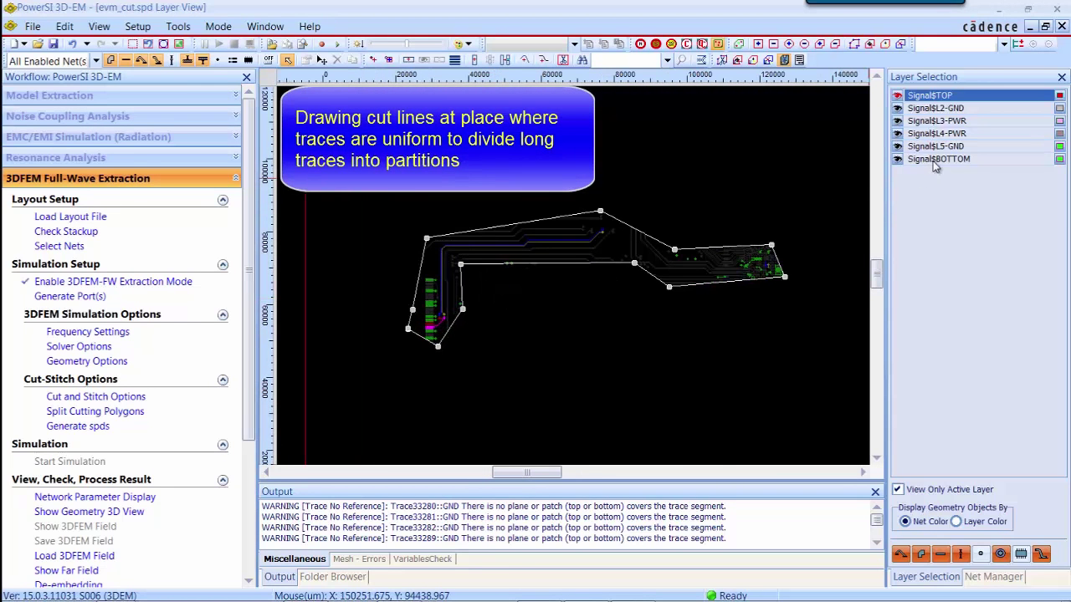
- Split CuttingPolygon011 along a horizontal cut line
click(897, 490)
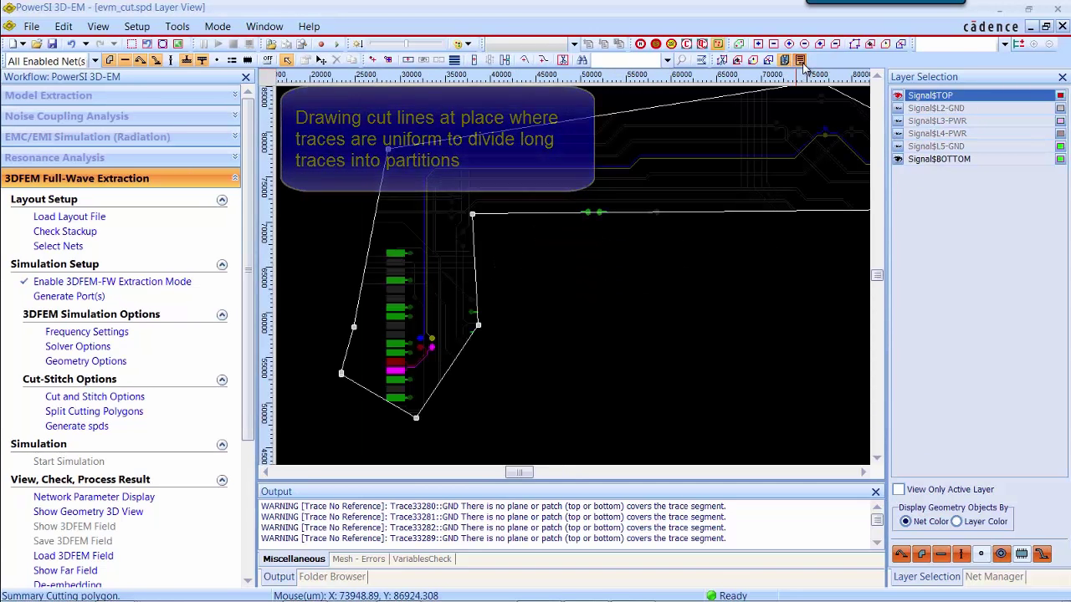
drag(163, 84, 824, 181)
click(832, 218)
right_click(828, 213)
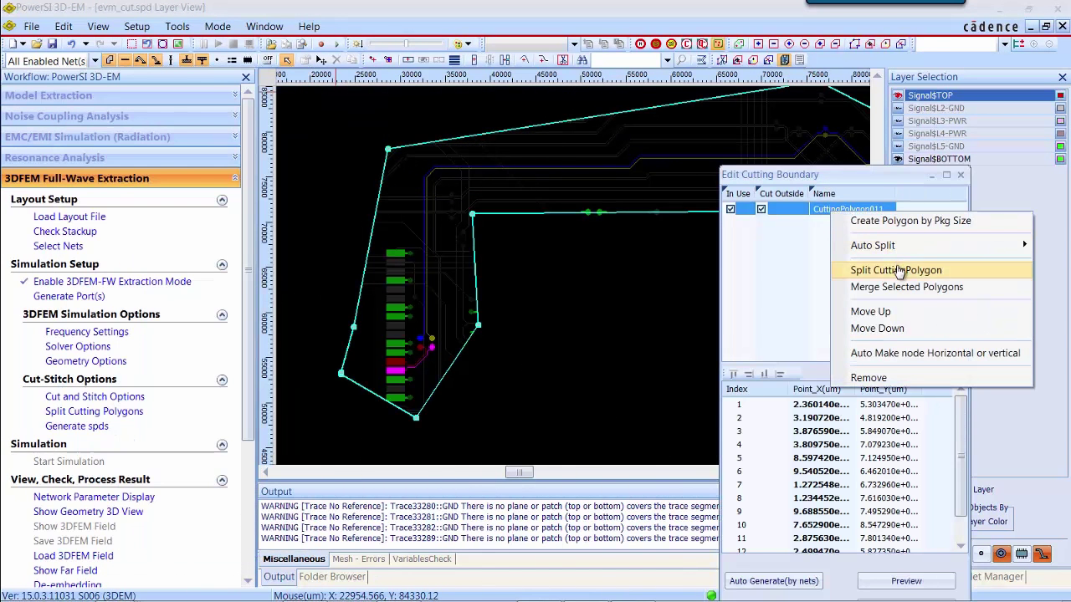
click(887, 270)
click(359, 294)
click(475, 295)
right_click(544, 293)
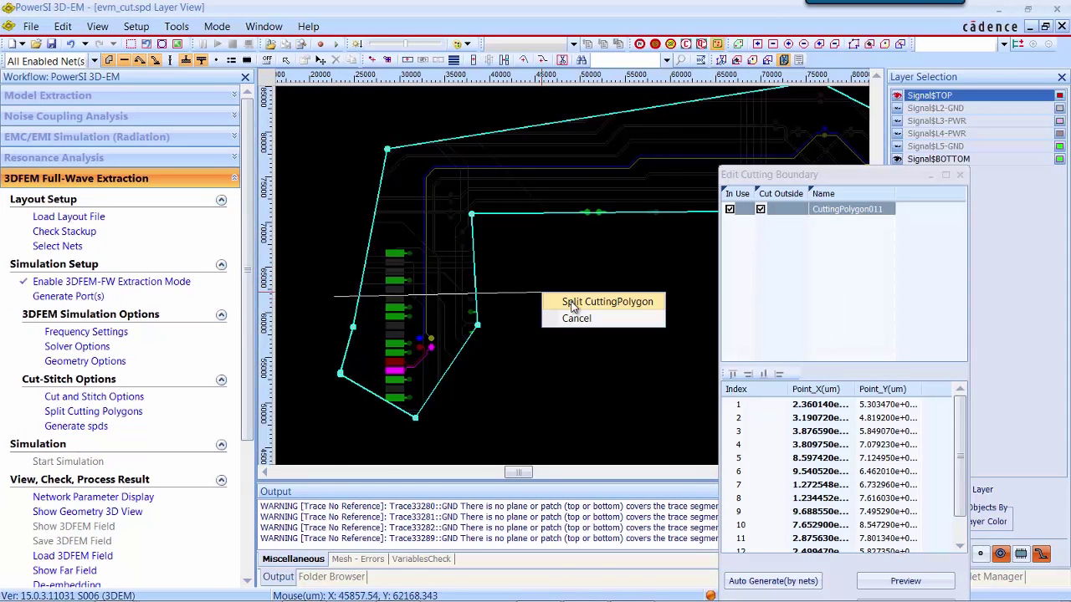
click(590, 299)
- Split the polygon with two vertical cut lines across the differential pair traces
drag(611, 305, 489, 178)
click(465, 143)
click(465, 331)
right_click(465, 331)
click(514, 343)
click(593, 152)
click(574, 347)
right_click(575, 347)
click(615, 360)
- Make the final vertical split at the wide end of the traces, leaving five partitions
drag(678, 351, 450, 278)
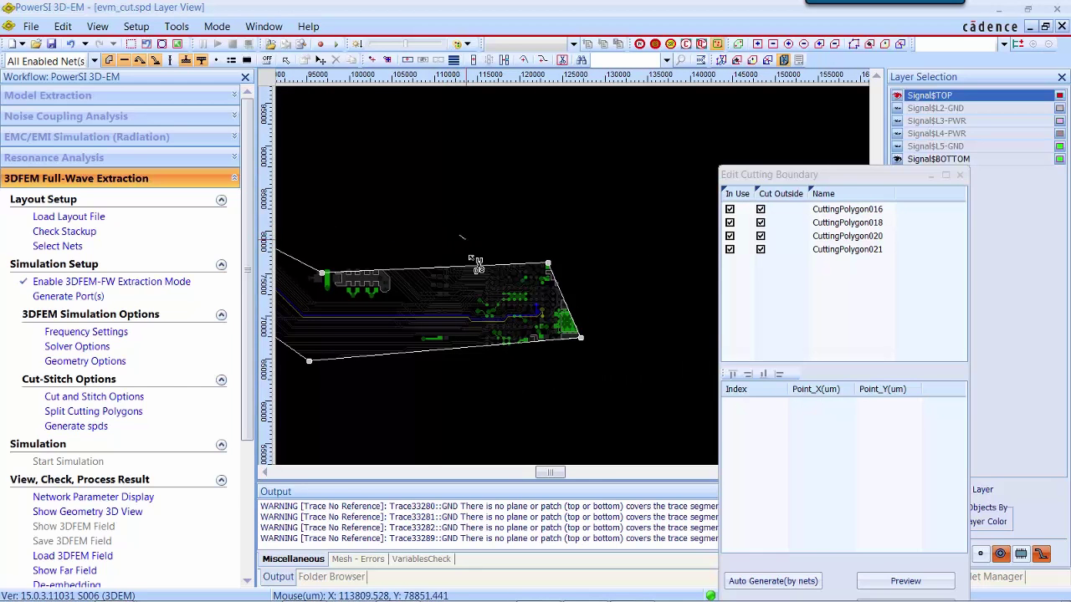
click(460, 237)
click(460, 380)
right_click(460, 380)
click(479, 390)
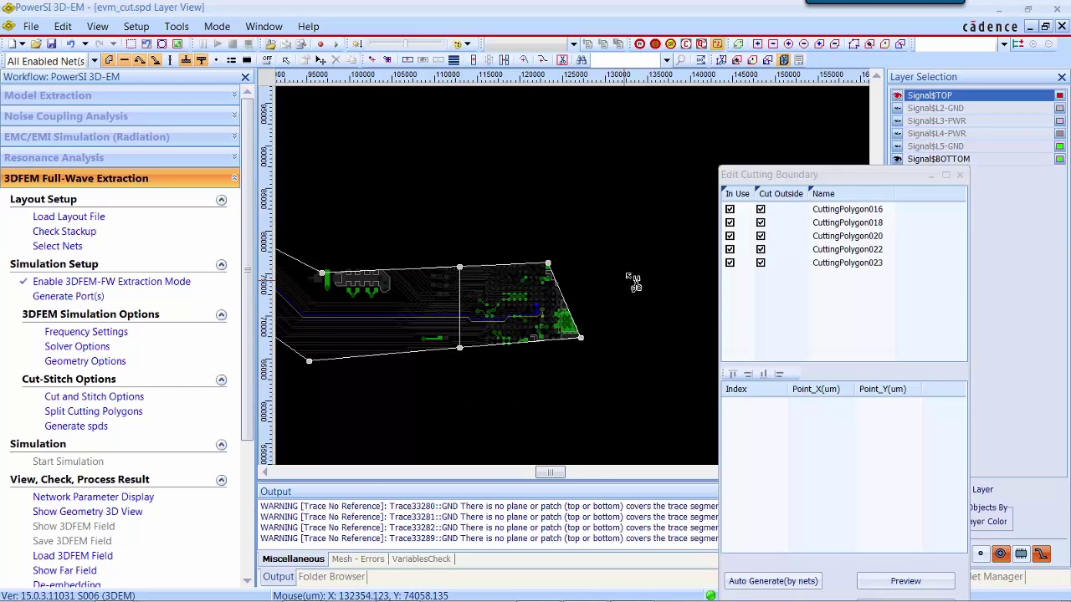
scroll(631, 261, down, 2)
scroll(632, 261, down, 1)
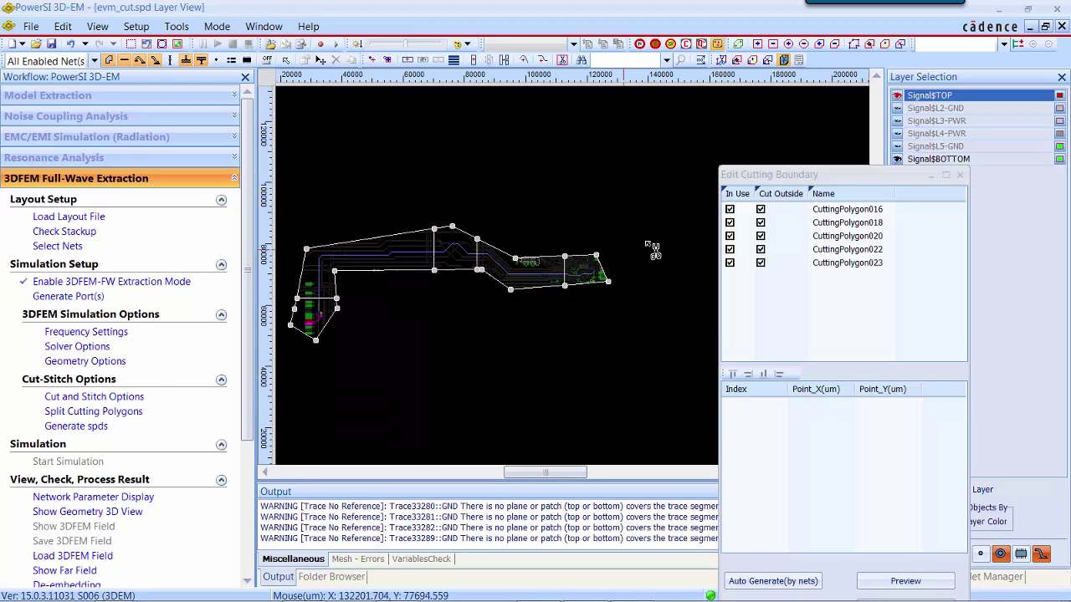
click(959, 175)
scroll(497, 346, down, 3)
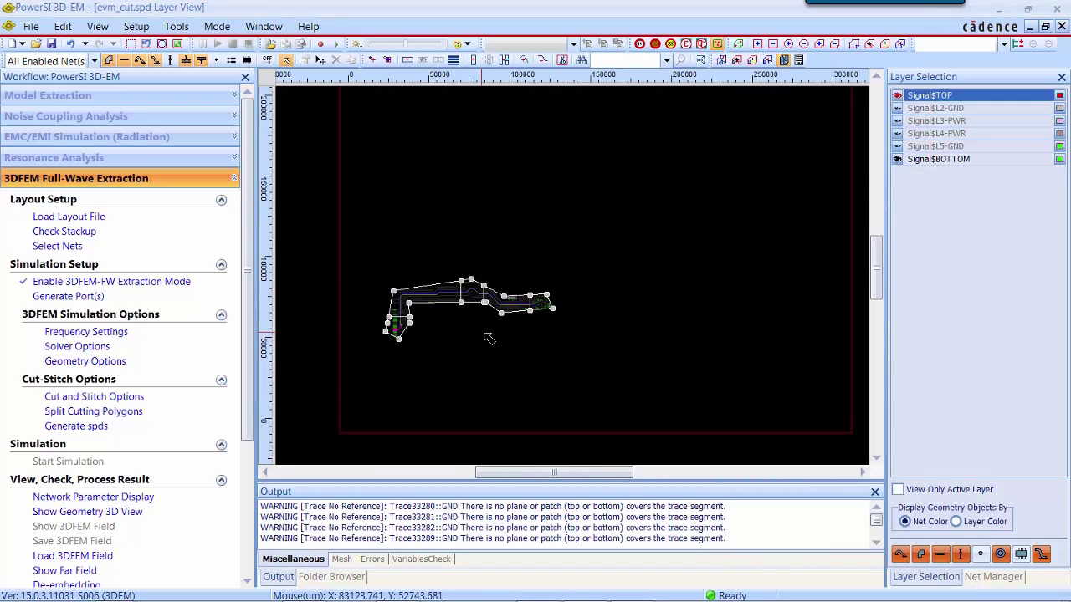
- Create ports with the Port Setup Wizard using components U31 and P8
scroll(511, 344, up, 1)
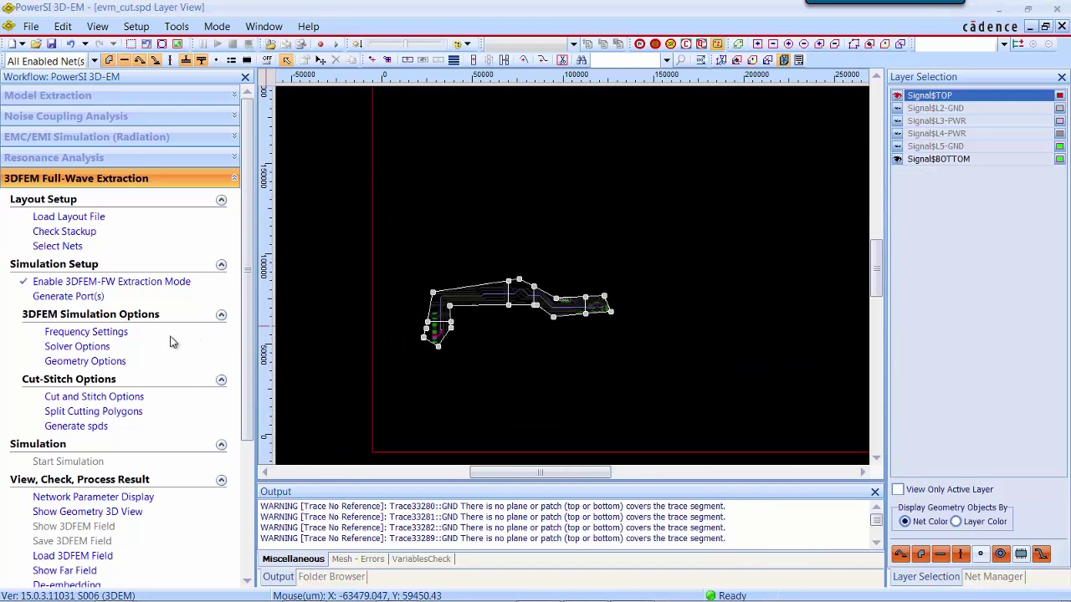
click(78, 297)
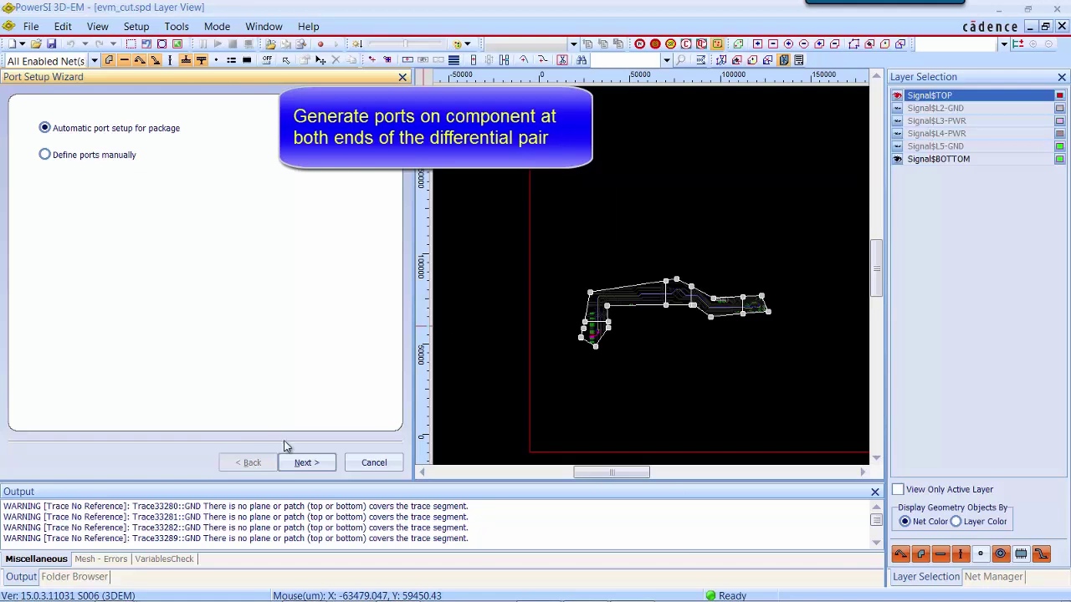
click(297, 463)
click(299, 466)
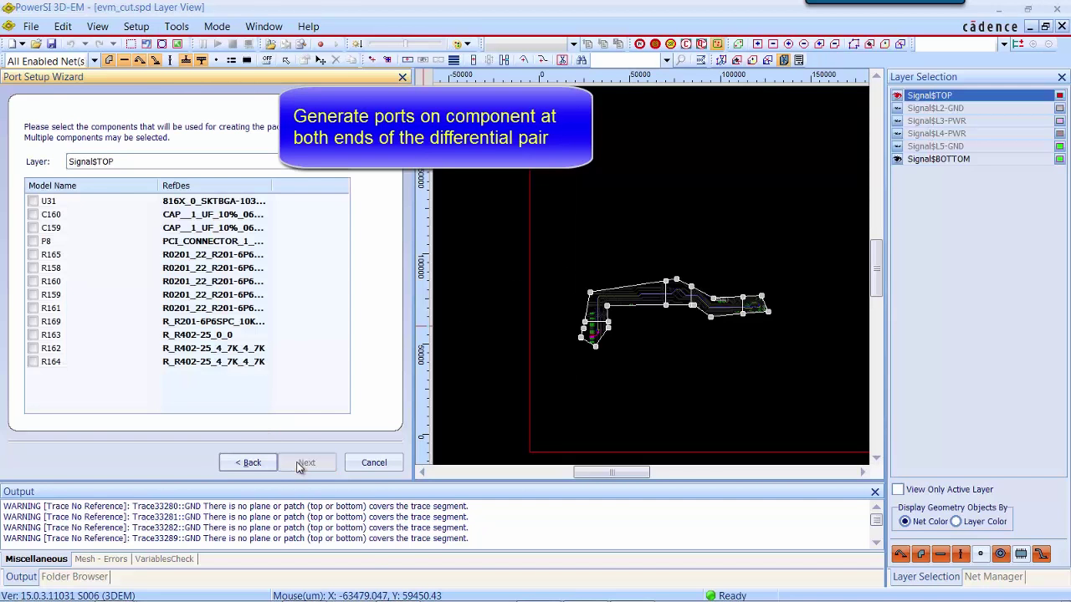
click(33, 201)
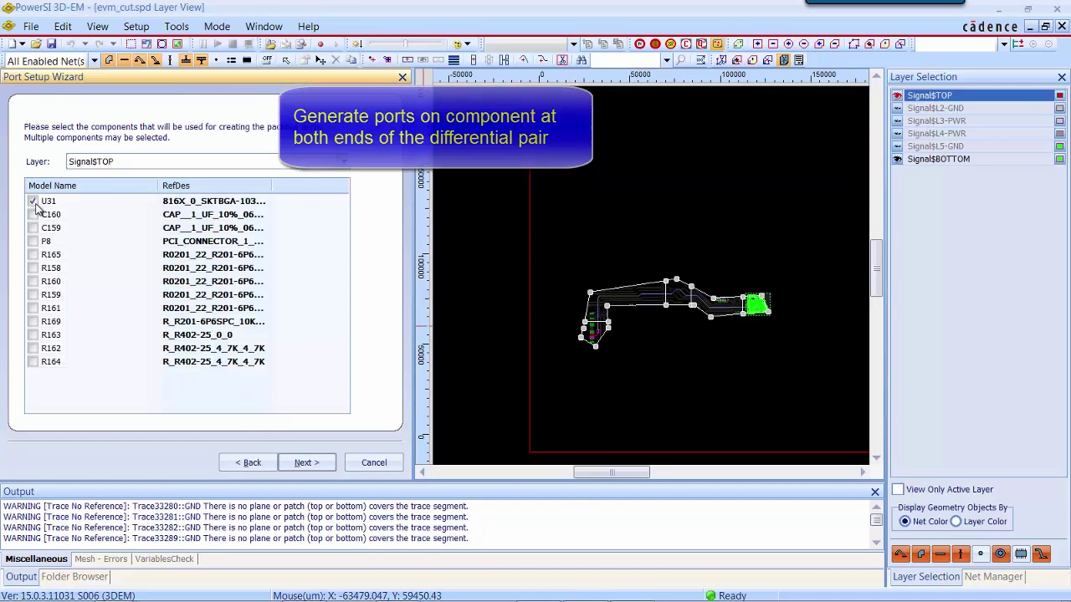
click(34, 241)
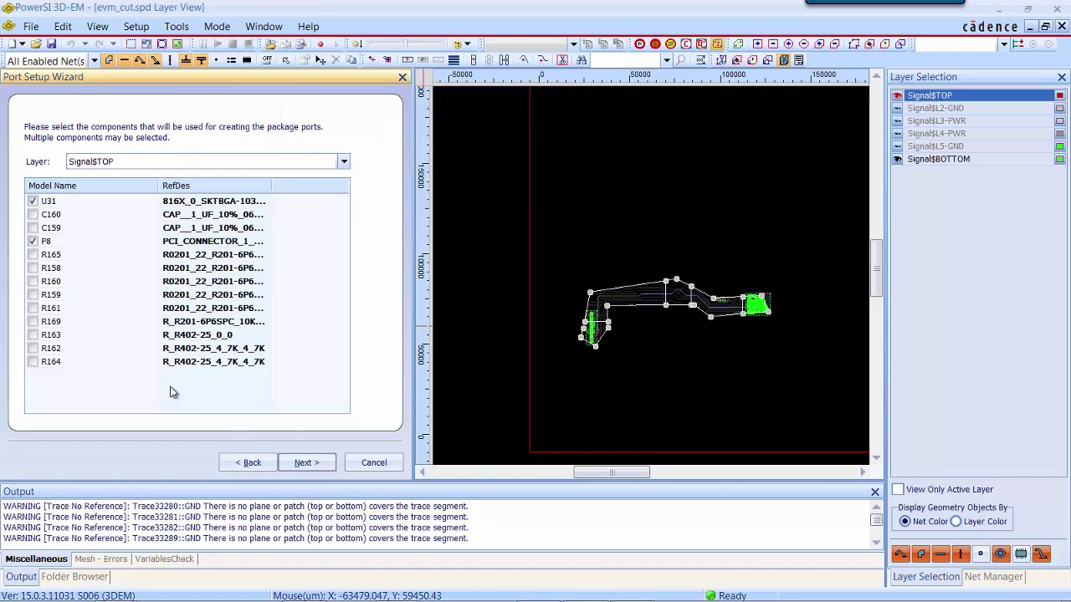
click(303, 464)
click(306, 465)
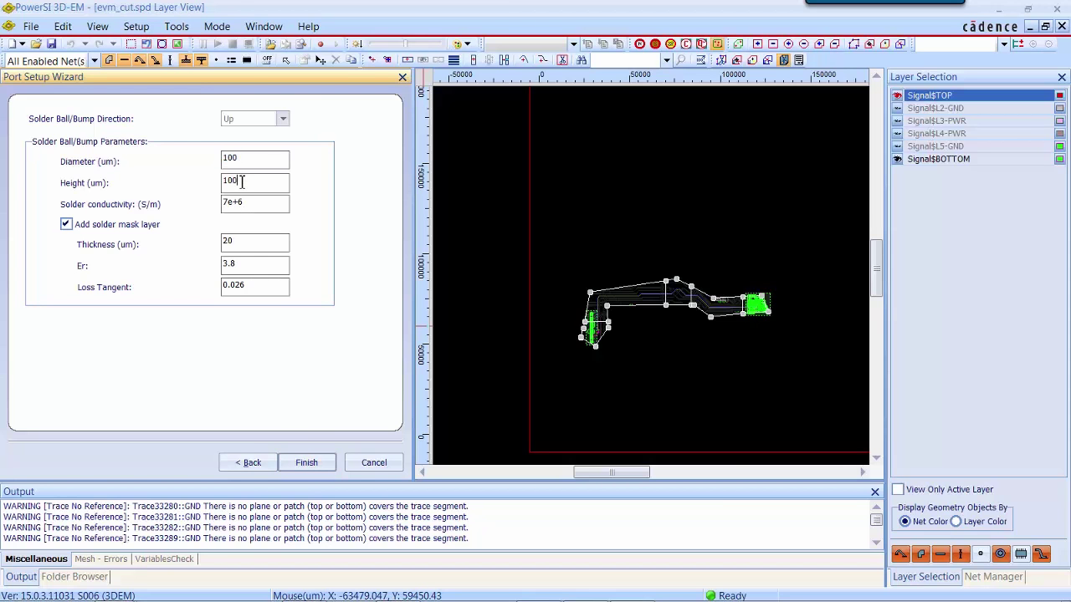
click(306, 463)
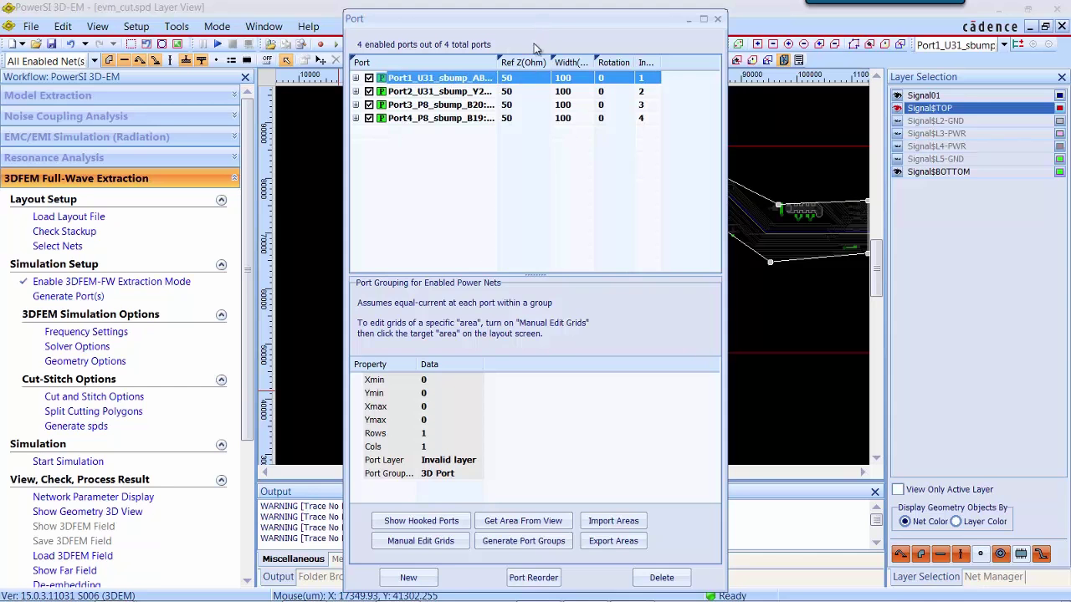
- Select all four ports and show where they hook onto the layout
shift+click(435, 118)
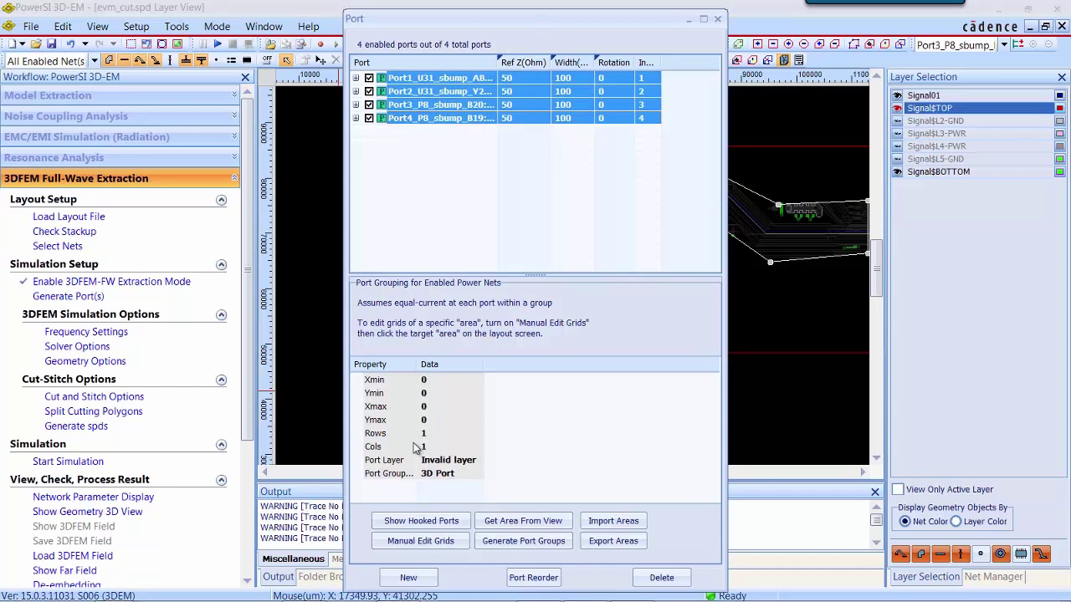
click(393, 520)
drag(583, 20, 287, 118)
scroll(642, 263, down, 2)
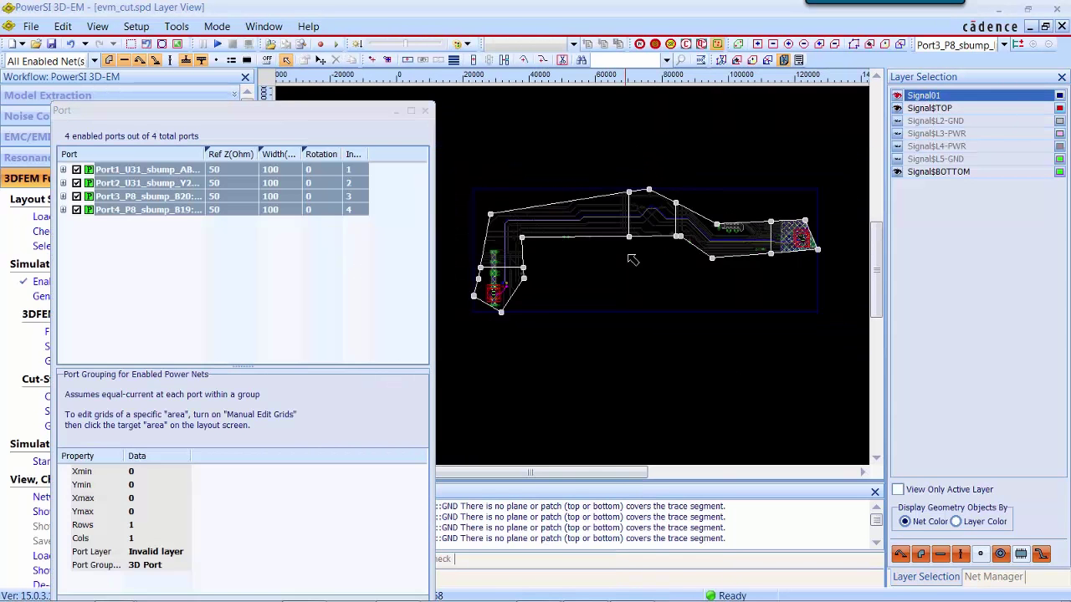
scroll(499, 302, up, 7)
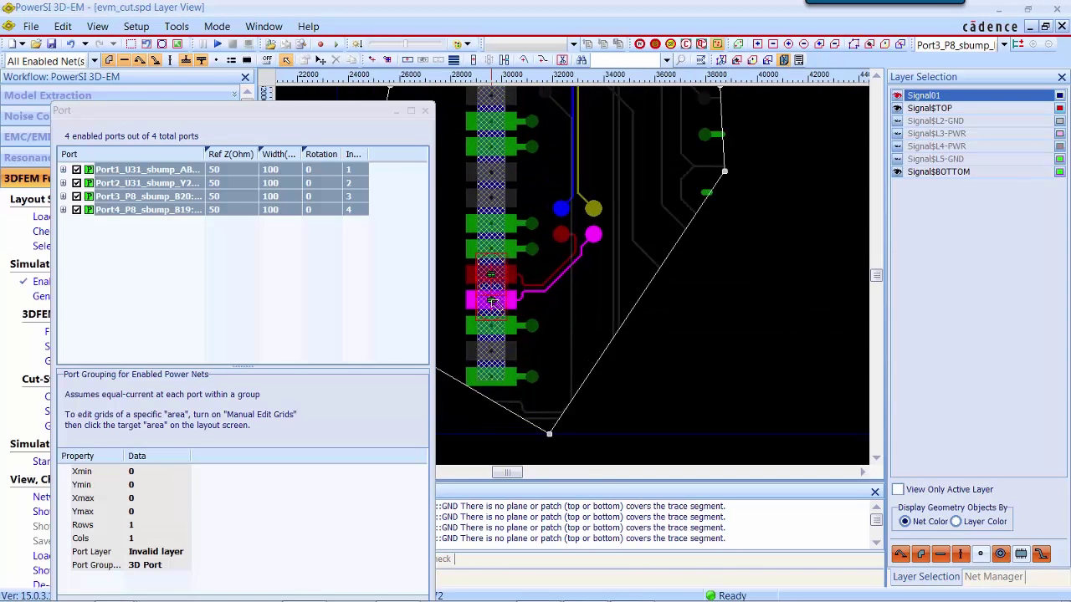
scroll(610, 281, down, 5)
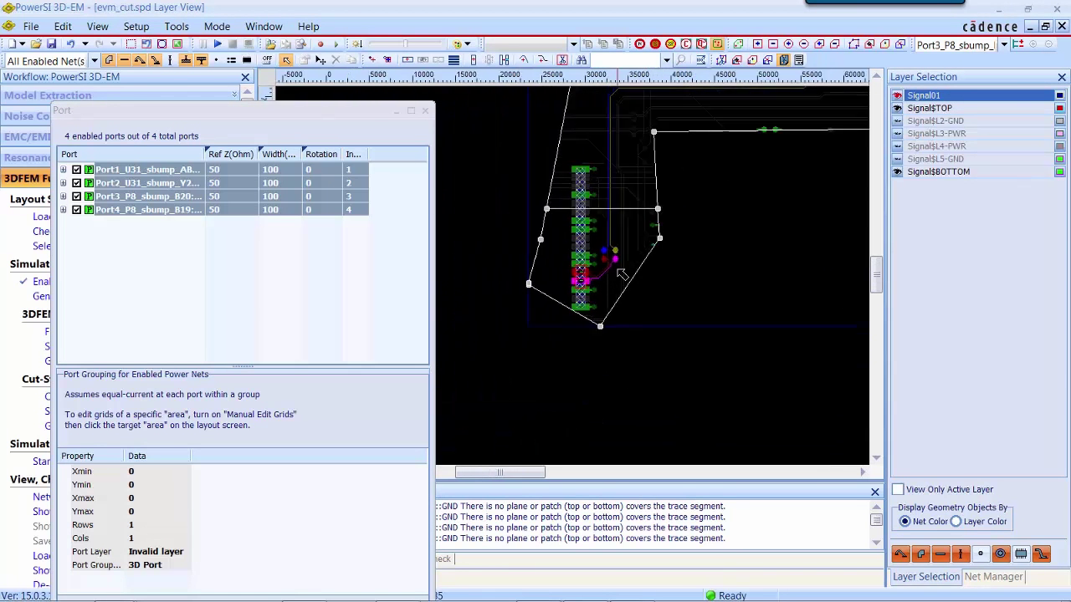
scroll(753, 268, up, 5)
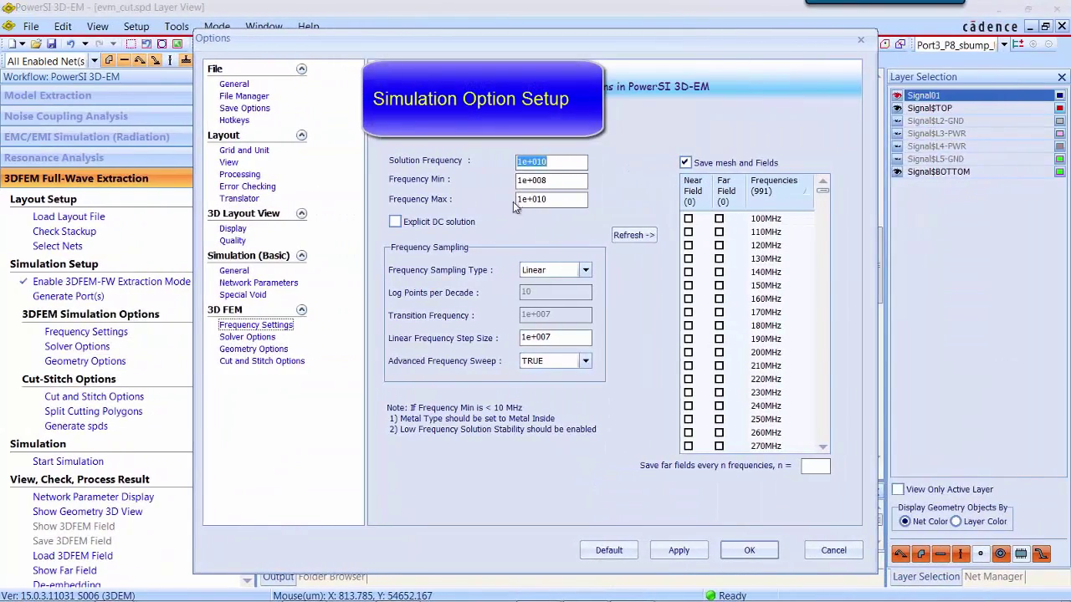
- Set frequency max to 2e+010, default the outer box buffers to 2844.8 um, and enable the conformal outer box
click(520, 199)
click(623, 237)
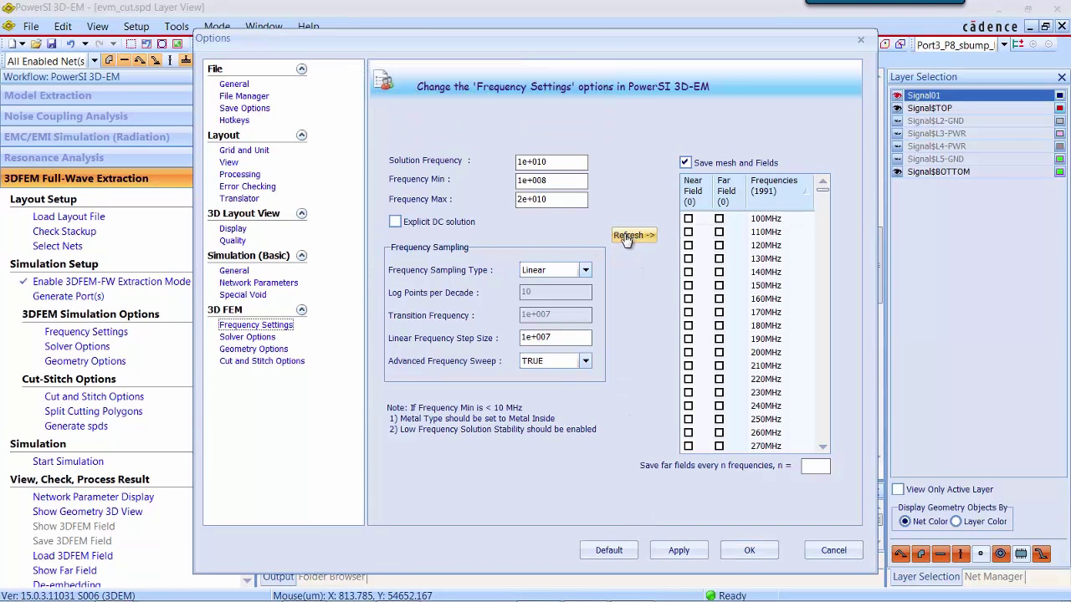
click(247, 336)
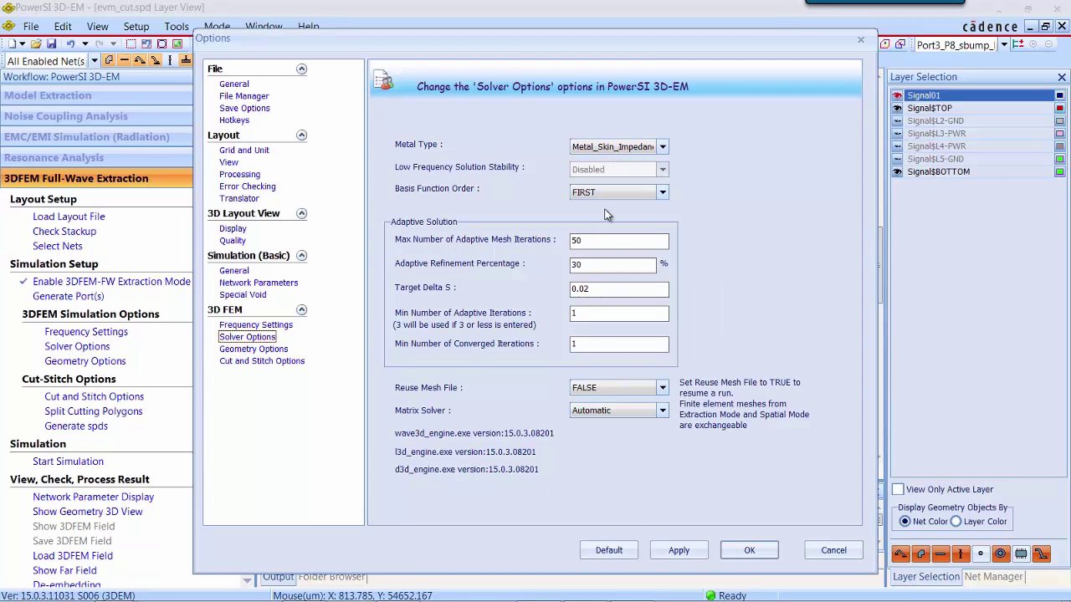
click(276, 350)
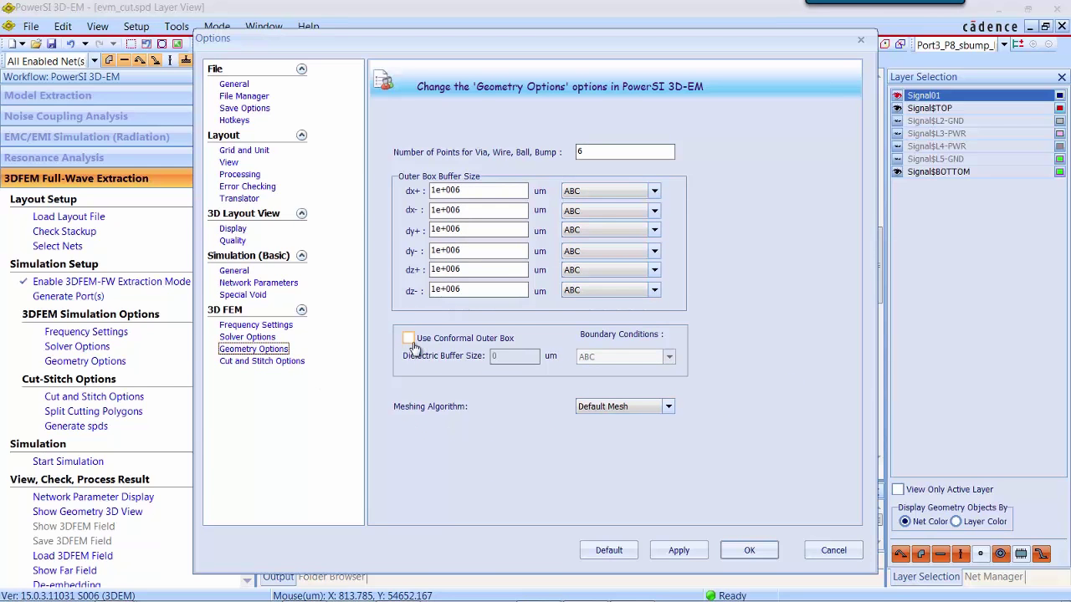
click(612, 551)
click(646, 565)
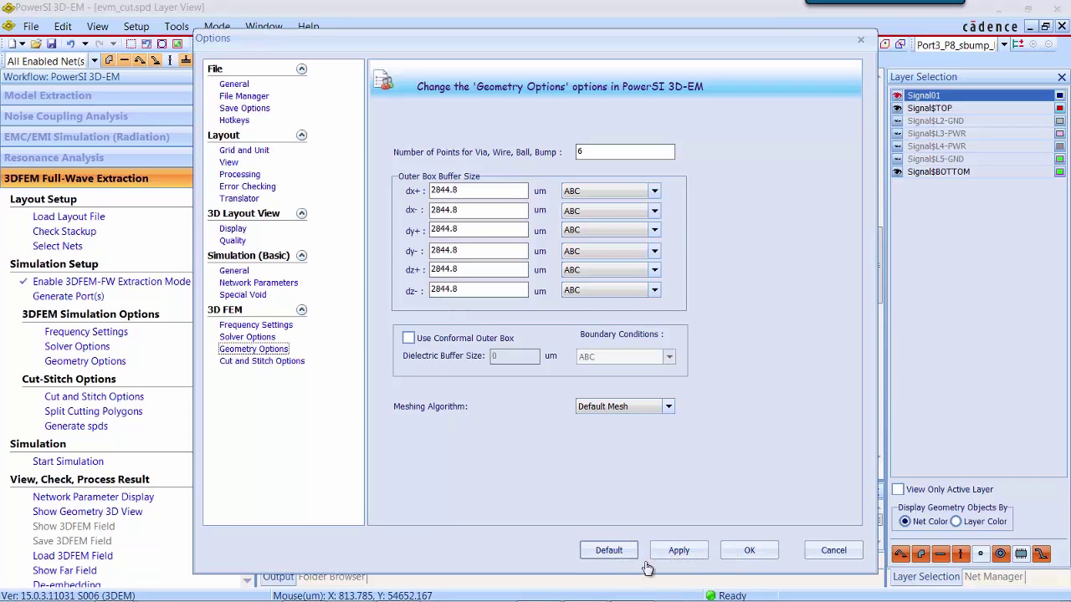
click(409, 339)
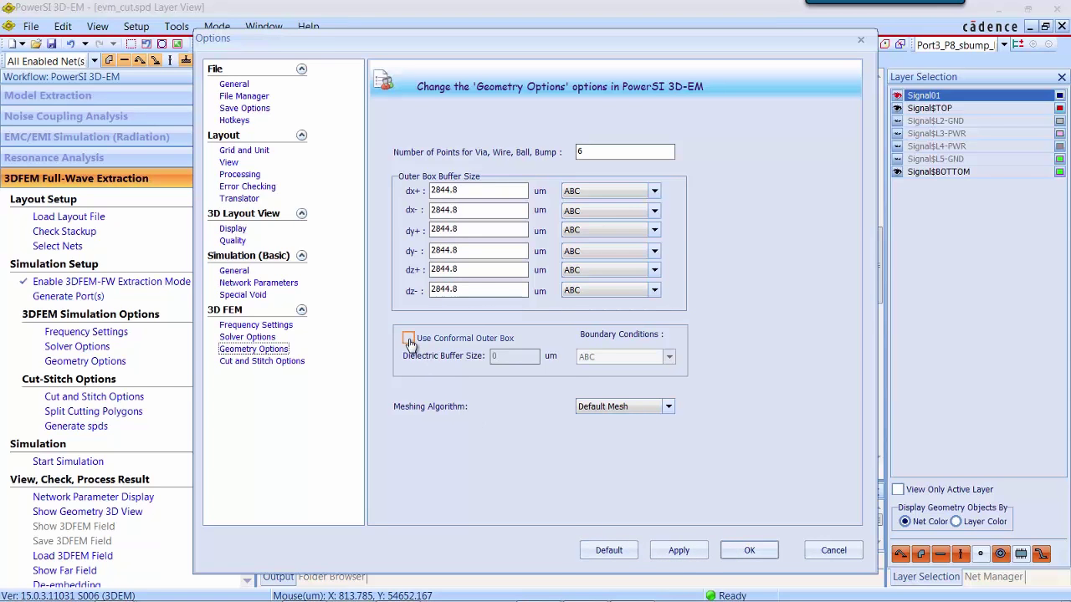
- Set cut-and-stitch edge shape width 1.2, port width 0.95 and port length 1 trace widths
click(749, 551)
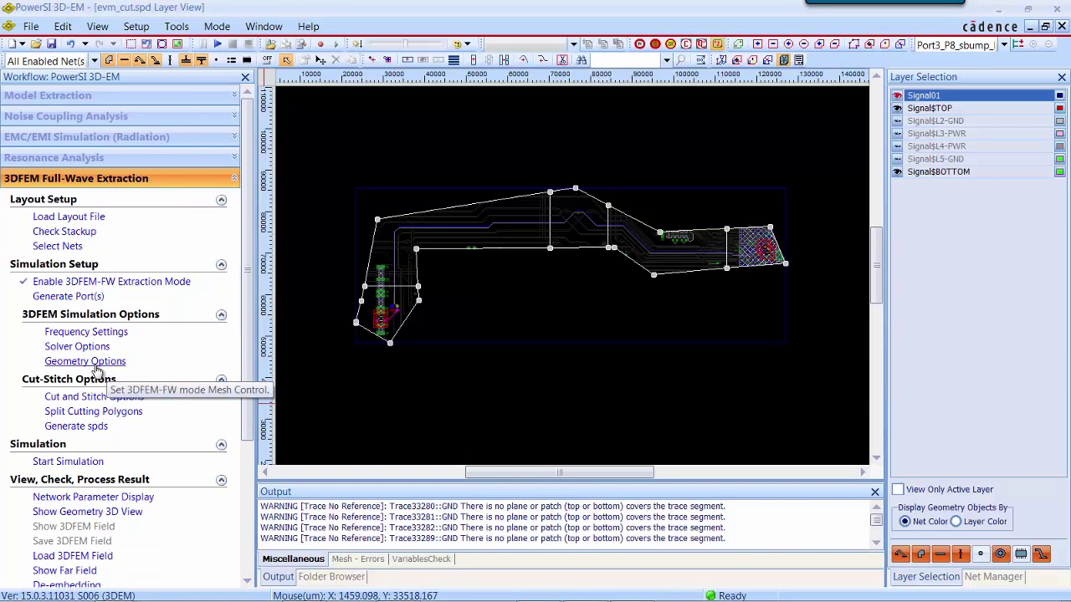
click(94, 397)
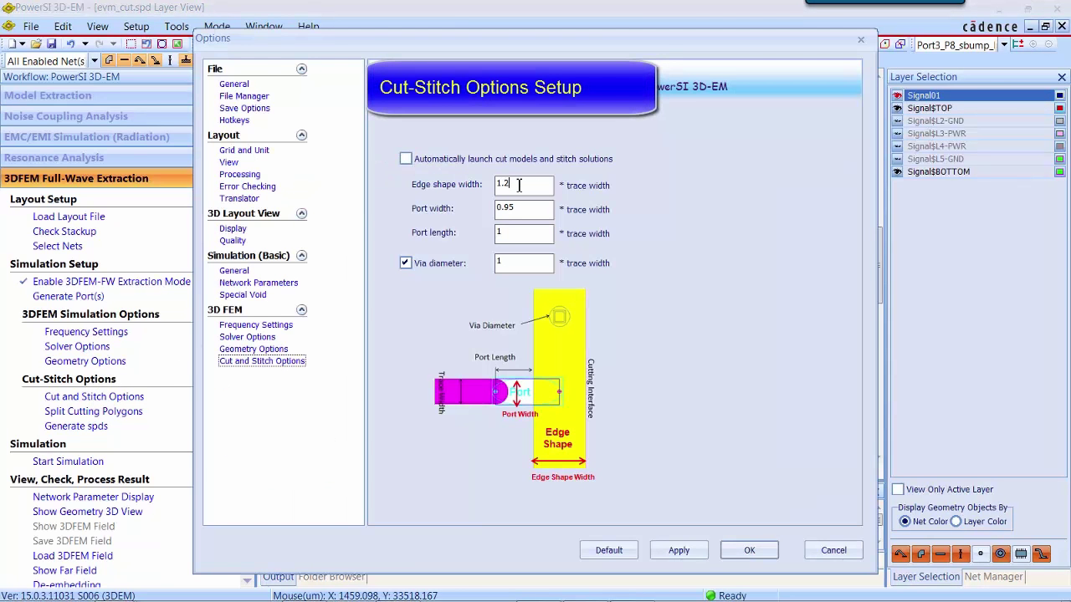
click(511, 235)
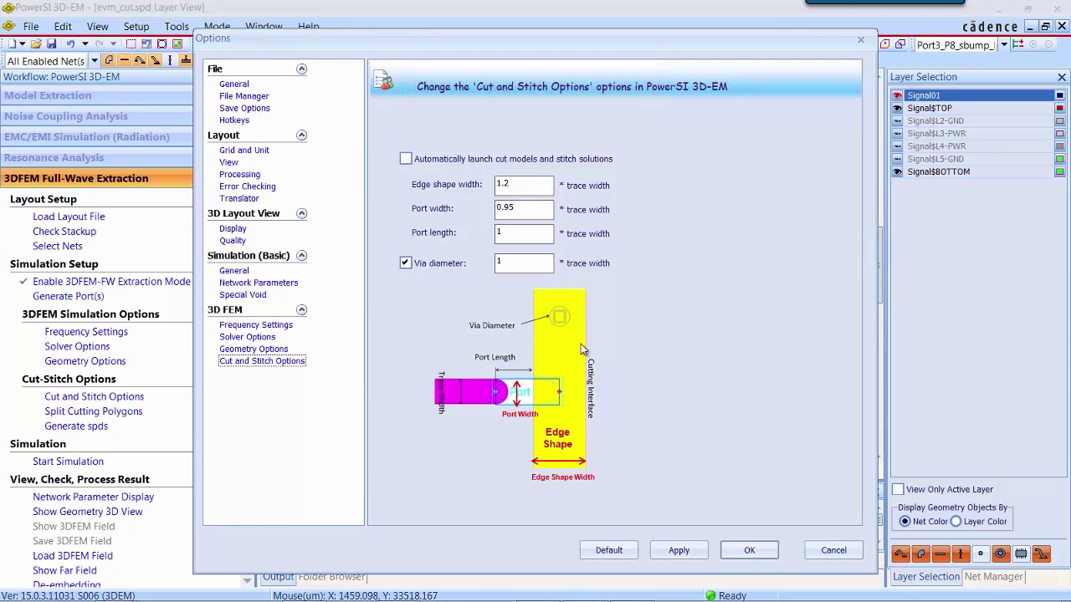
click(750, 552)
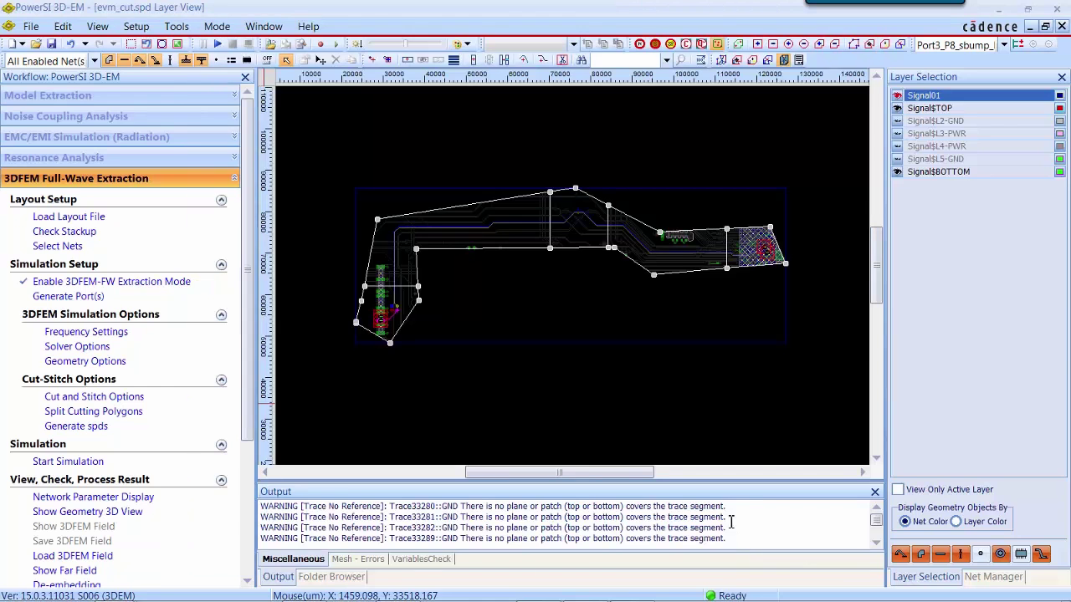
- Import cutting zones from the cutting polygons into the zone editor
click(121, 413)
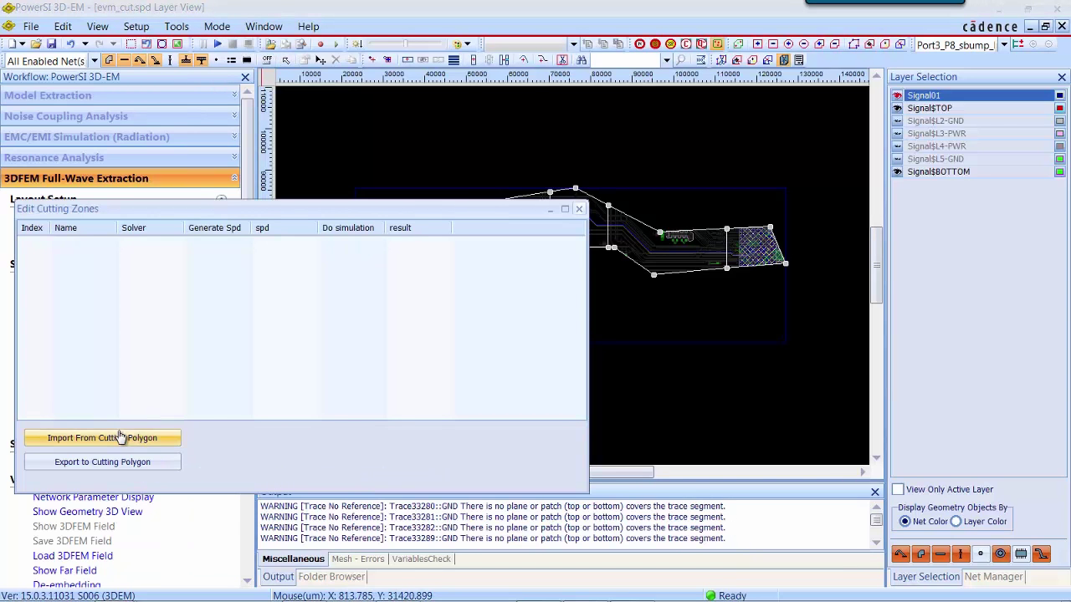
click(107, 441)
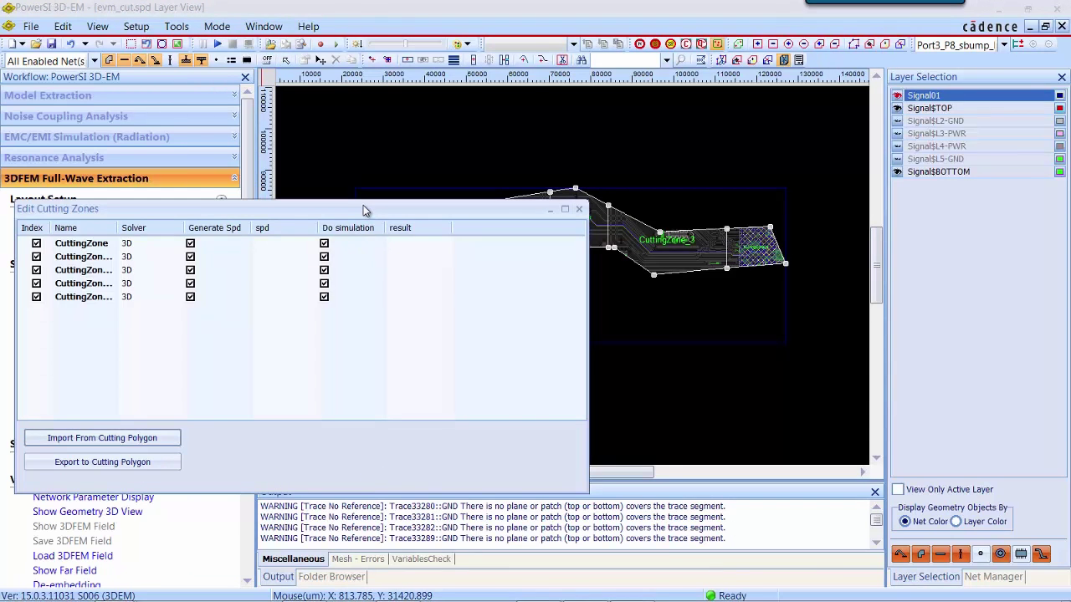
drag(363, 205, 593, 345)
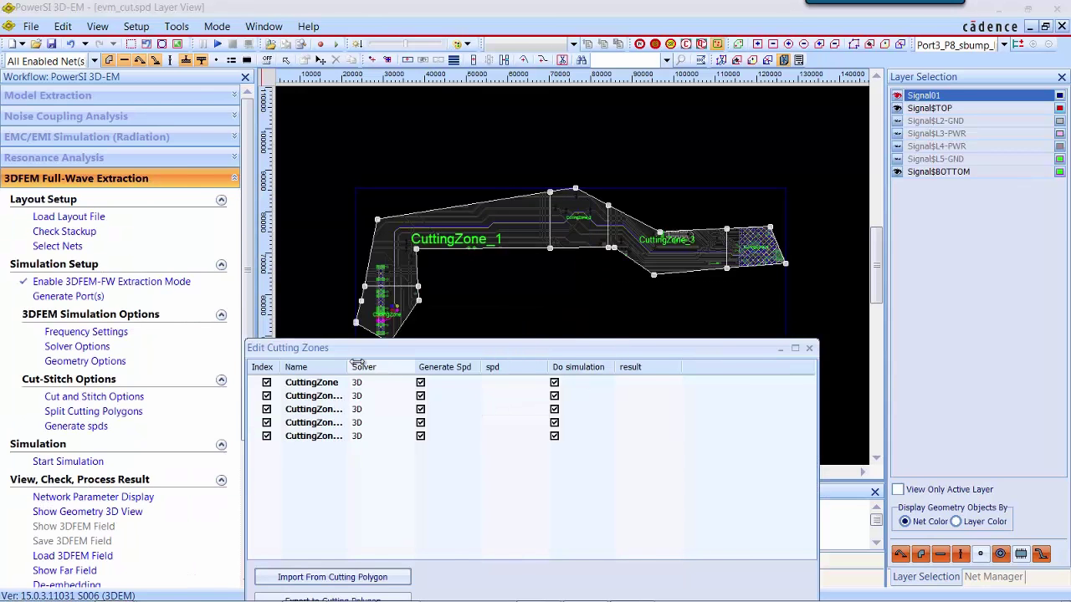
drag(356, 362, 413, 369)
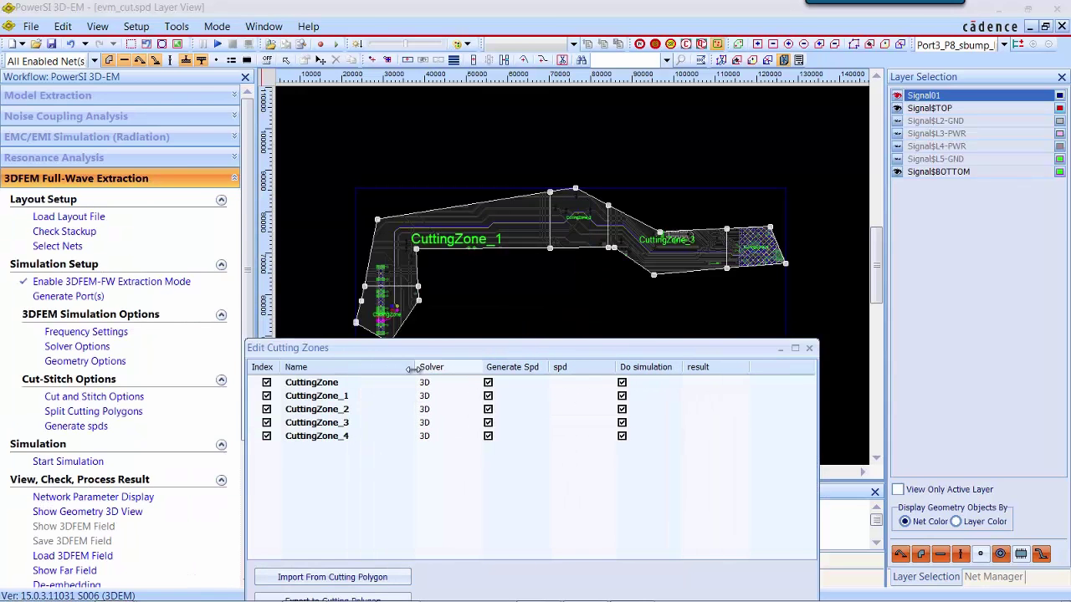
- Set CuttingZone_1 and CuttingZone_3 to the 2D solver
click(481, 397)
click(481, 399)
click(477, 398)
click(457, 424)
click(458, 426)
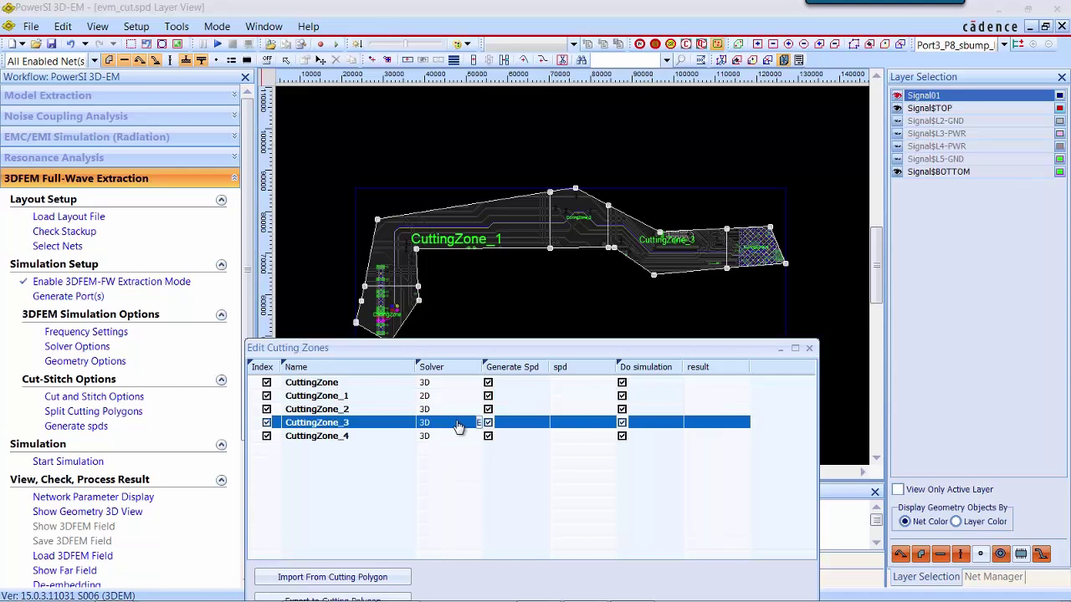
click(458, 425)
click(459, 423)
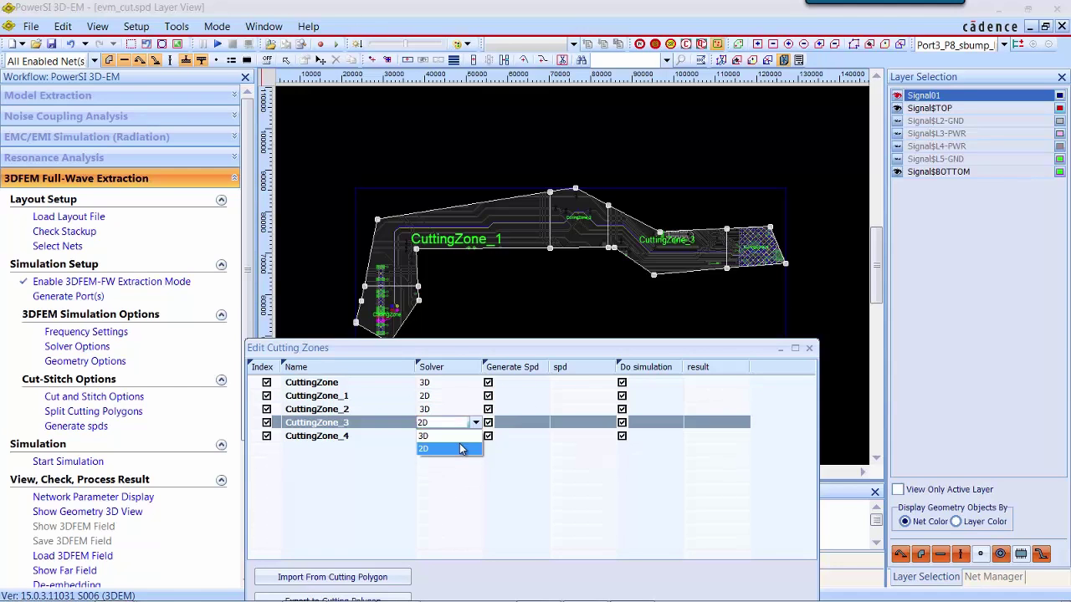
click(459, 450)
- Generate spd files for the zones by FDA, saving the current file first
right_click(526, 467)
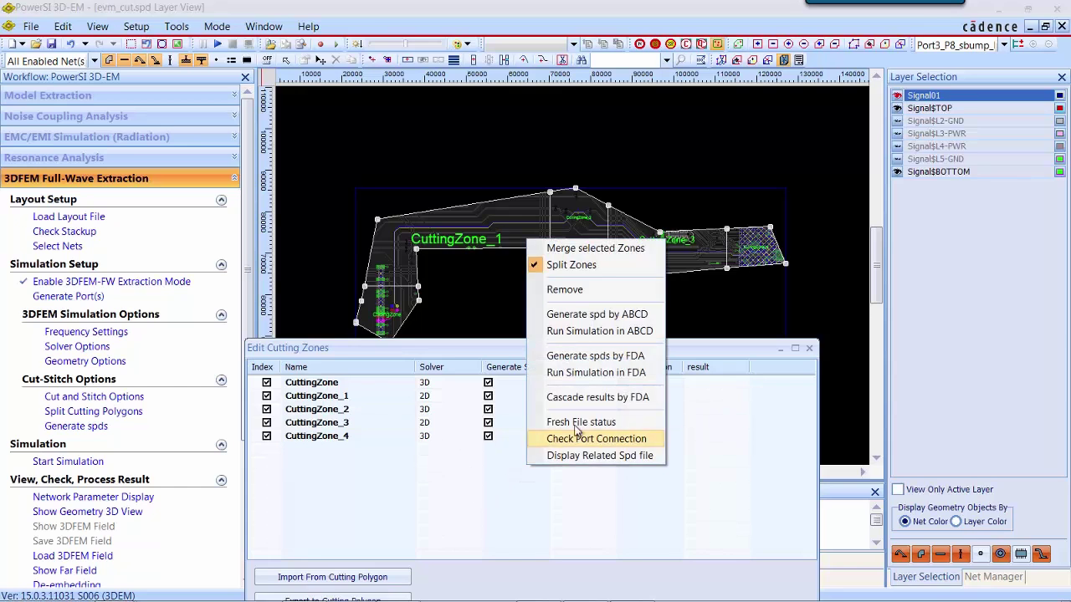
click(608, 358)
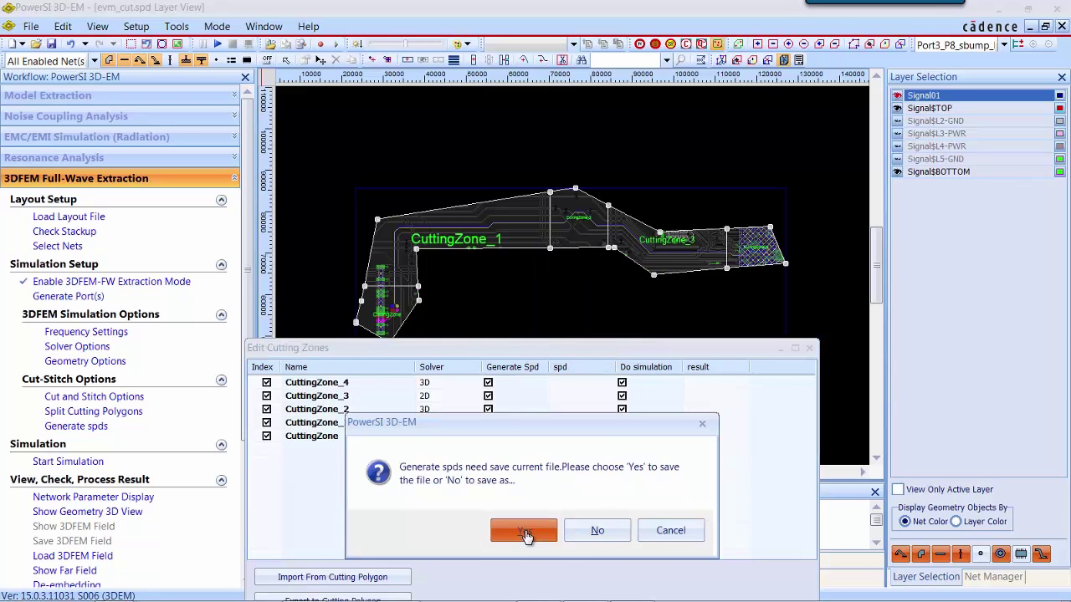
click(527, 535)
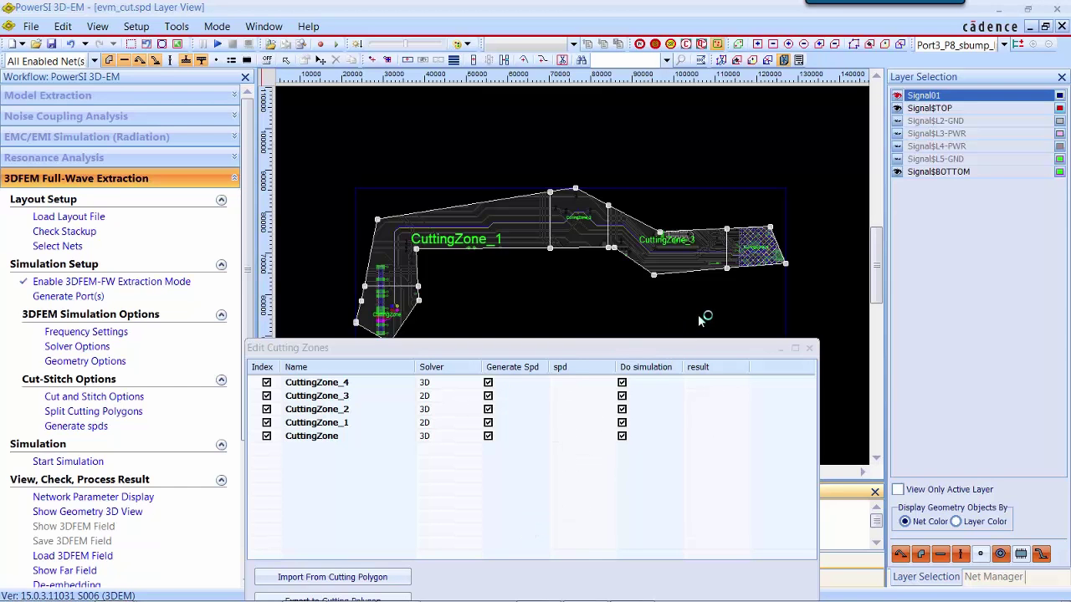
- Refresh the zones' file status and widen the spd column to read the file names
right_click(528, 425)
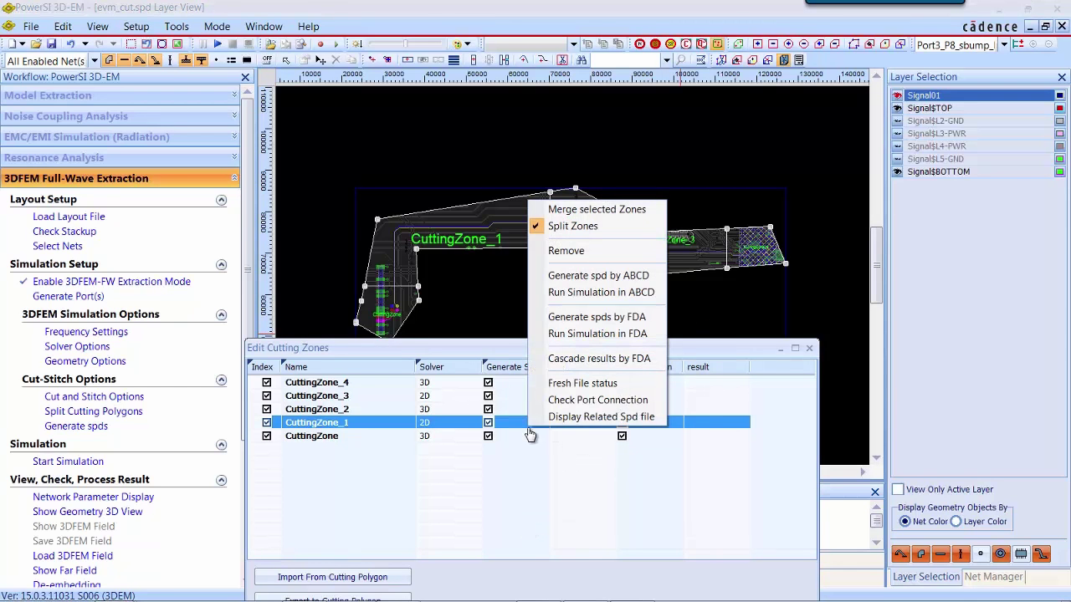
click(564, 383)
drag(604, 347, 653, 321)
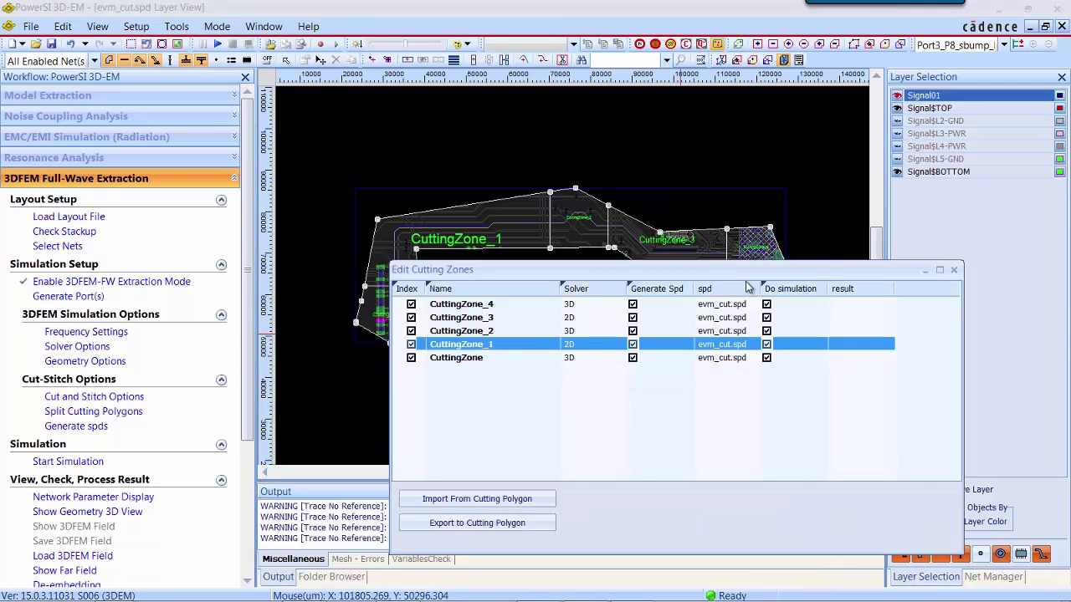
drag(757, 288, 768, 288)
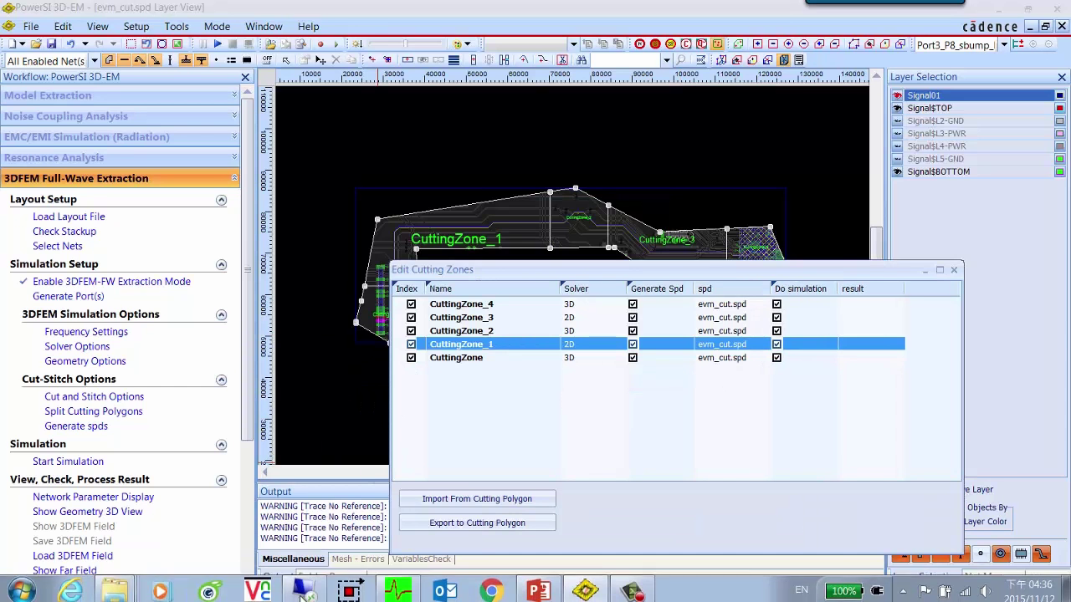
- Browse the evm_cut_CuttingZone folders under psi-switching-3dem in Explorer to confirm each evm_cut.spd
right_click(114, 586)
click(111, 527)
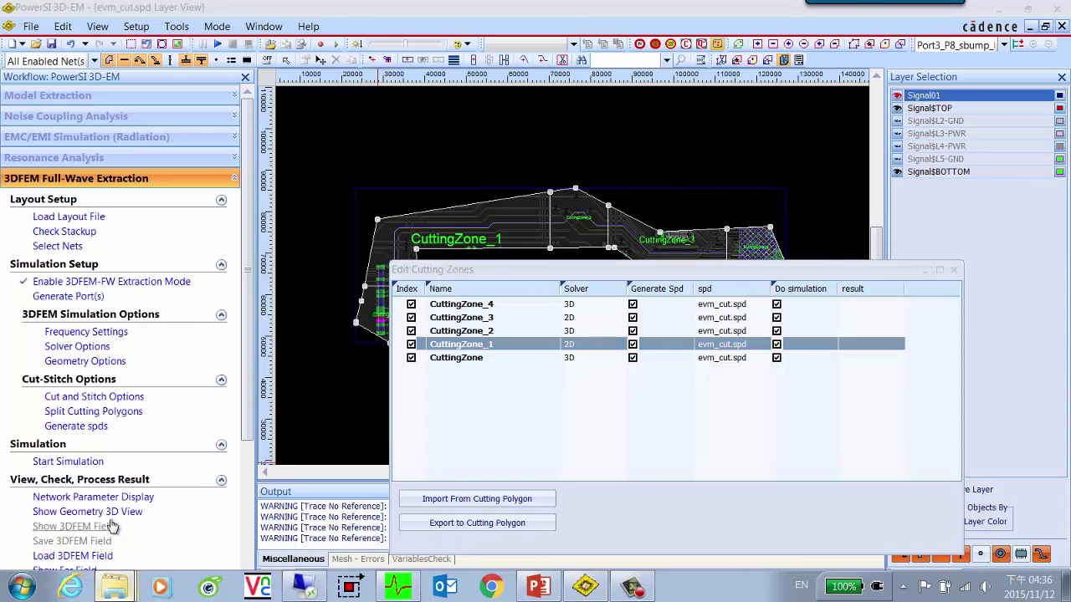
double_click(257, 171)
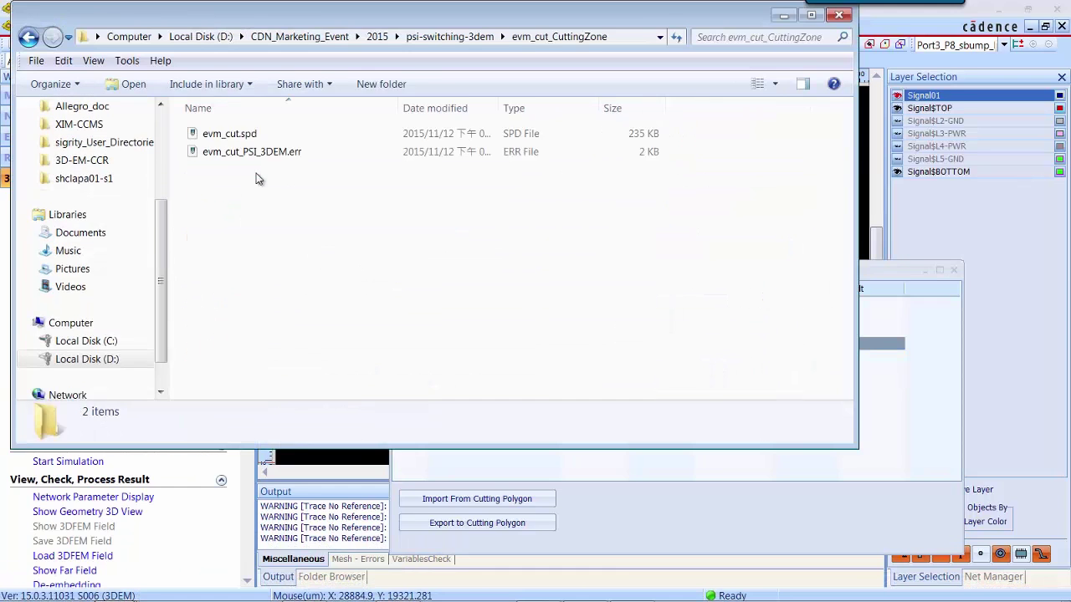
click(452, 37)
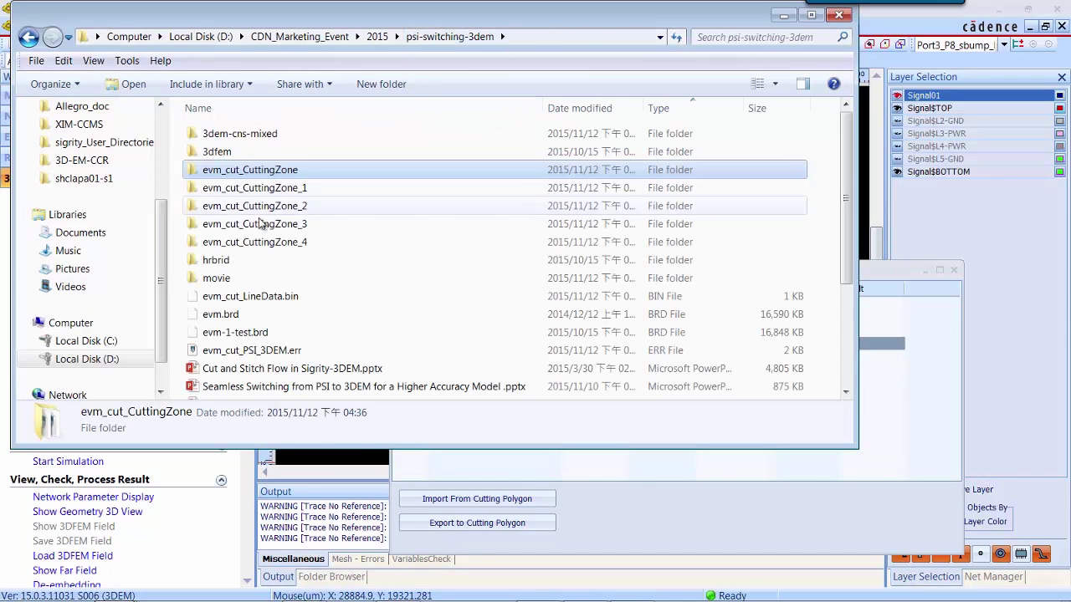
click(266, 243)
double_click(266, 242)
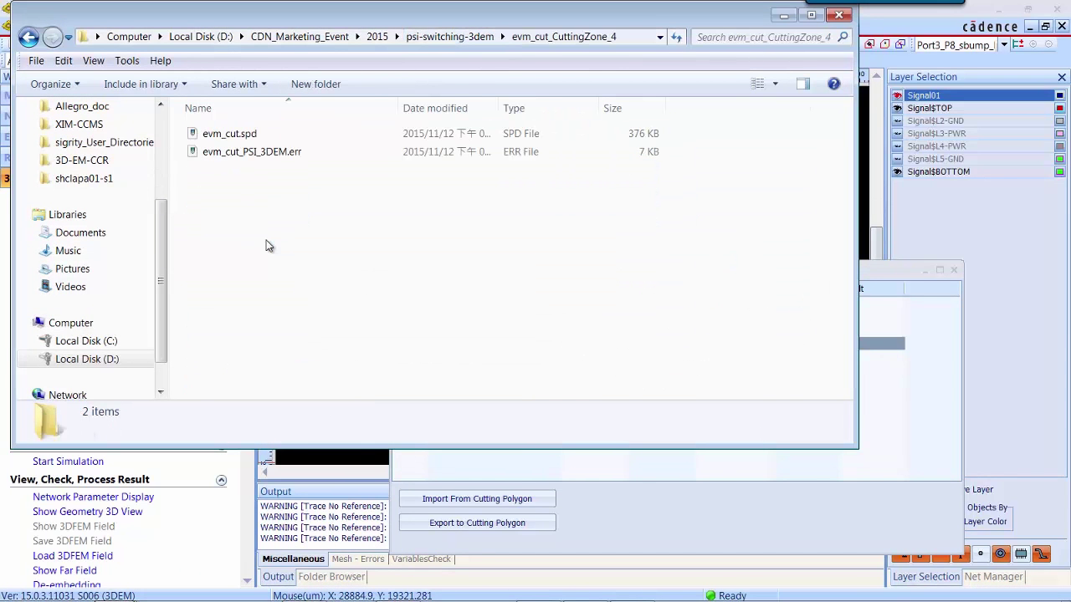
click(449, 37)
click(783, 15)
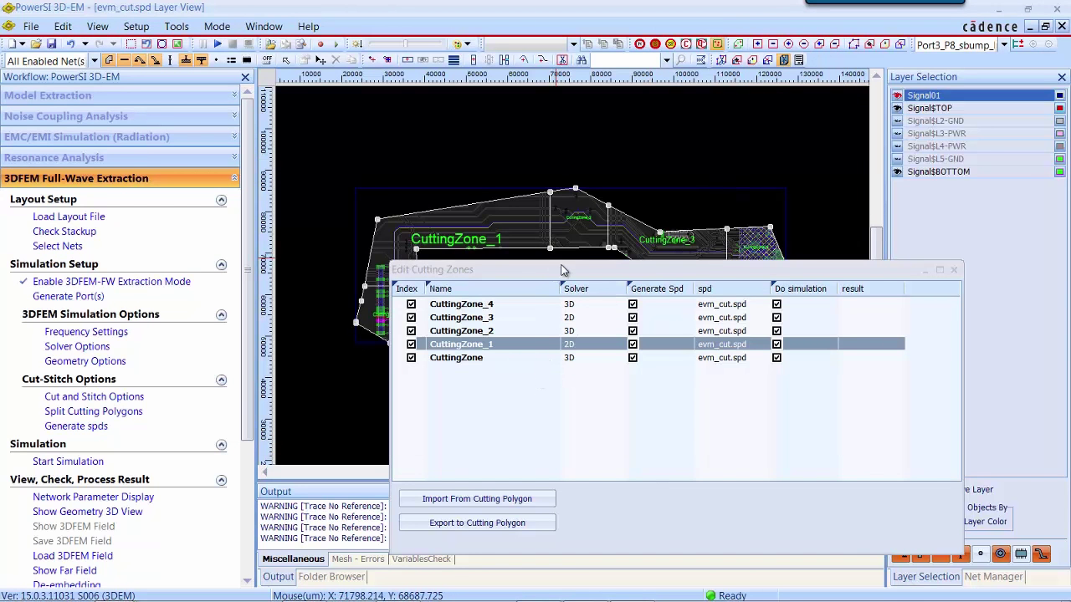
- Run the simulation of all cutting zones in FDA and confirm the cut-and-stitch flow
drag(569, 269, 692, 254)
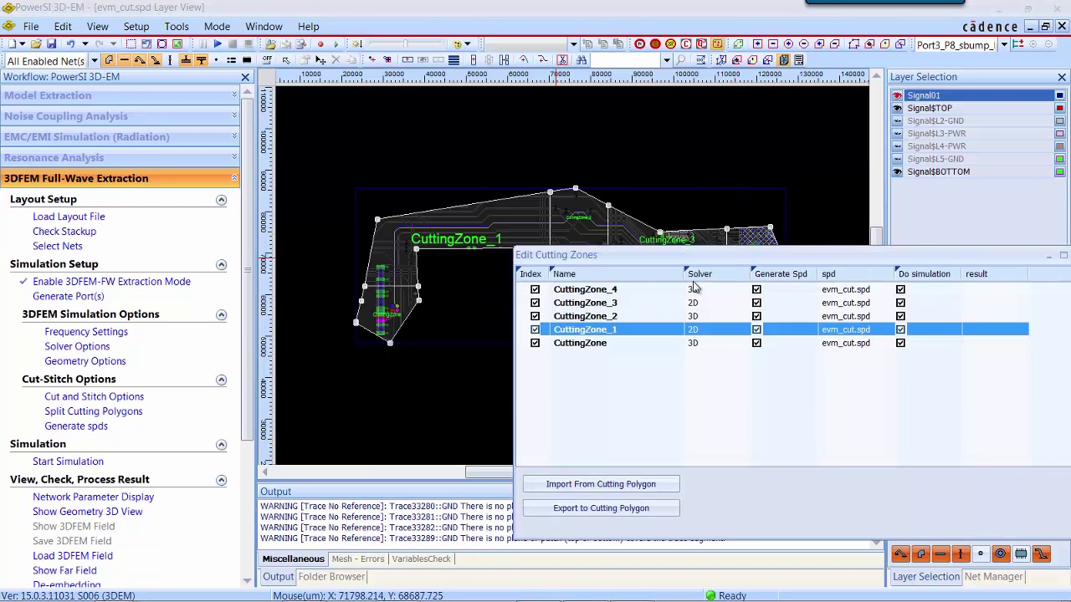
right_click(651, 375)
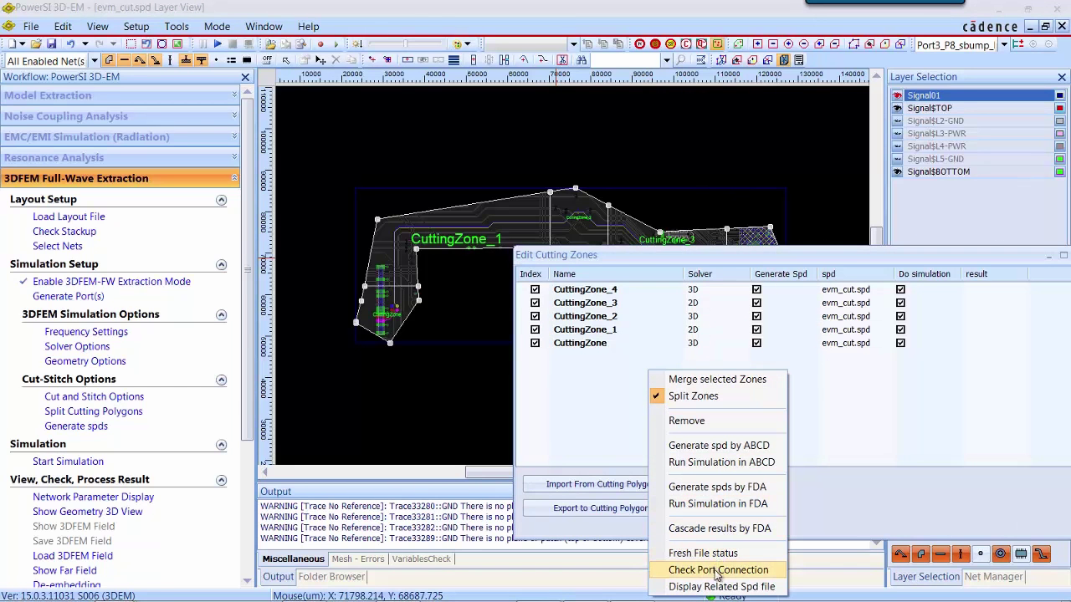
click(694, 505)
click(810, 439)
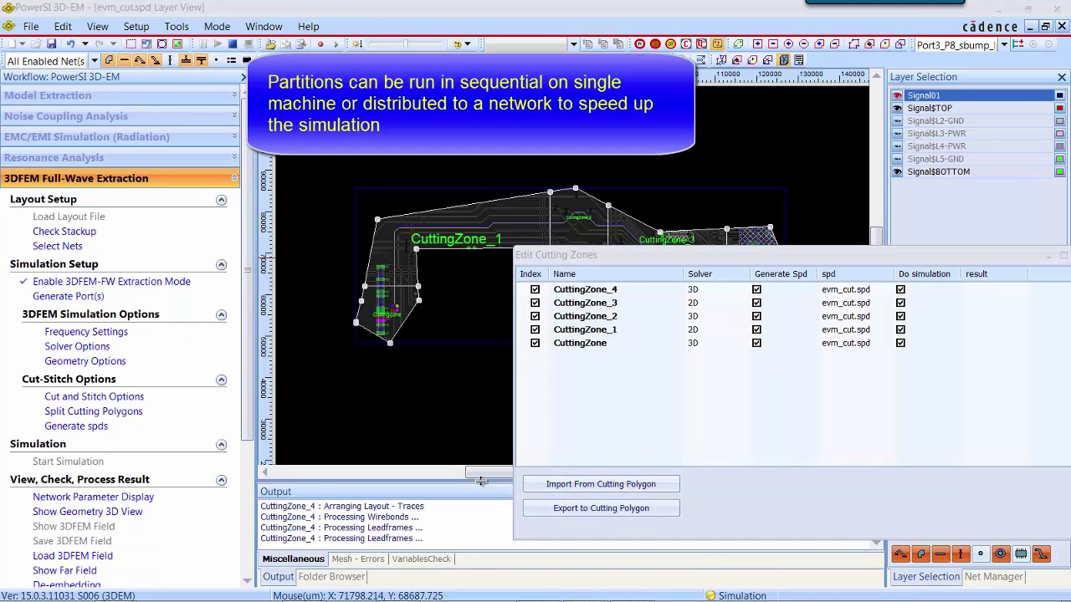
drag(483, 483, 443, 368)
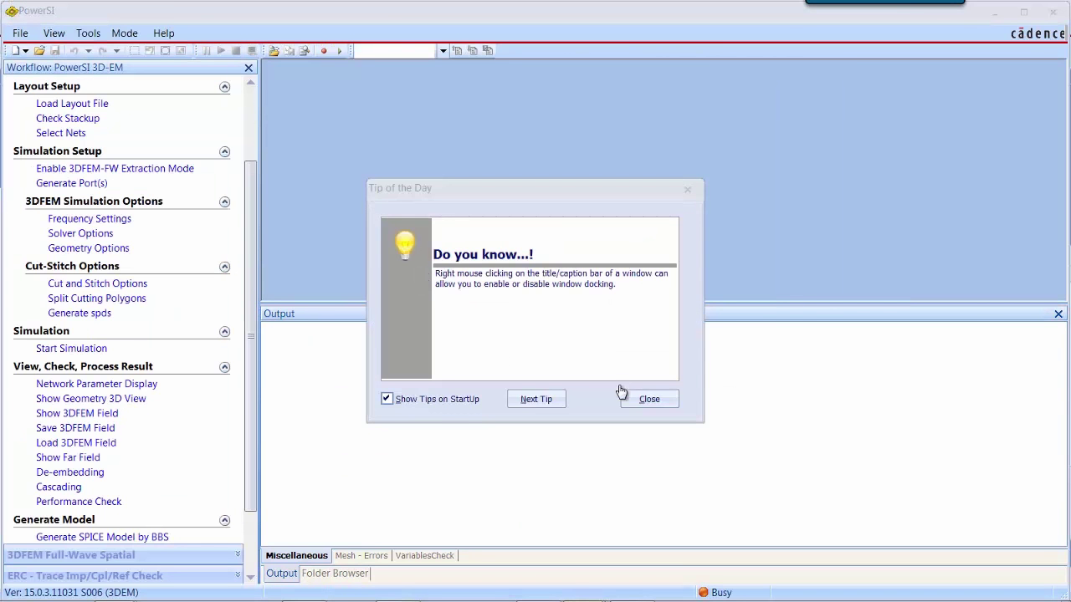
- Load evm_cut_cns.spd from the 3dem-cns-mixed folder in the new session
click(627, 396)
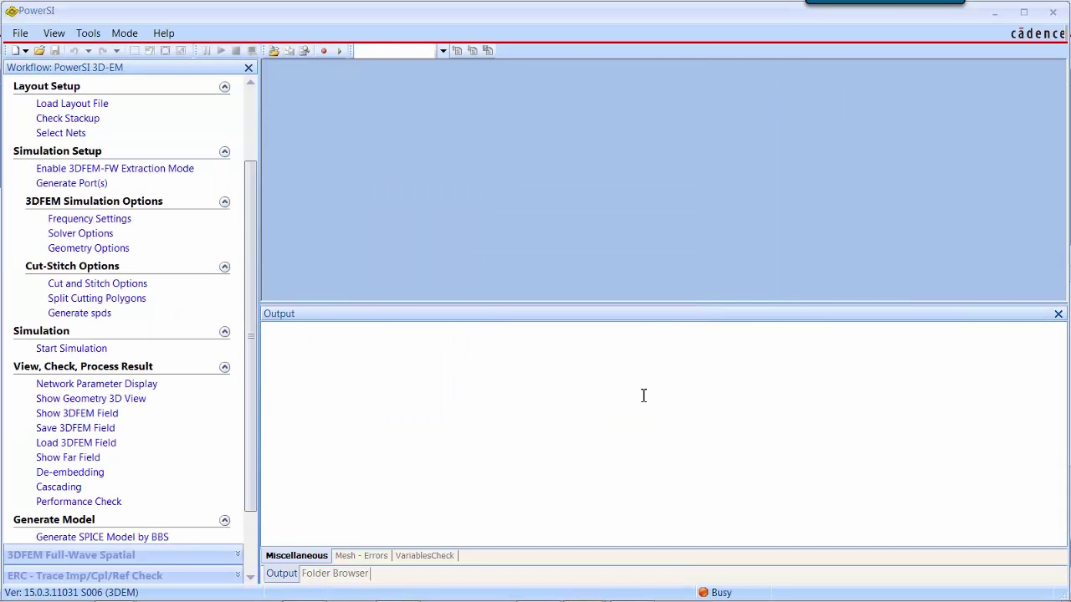
click(68, 107)
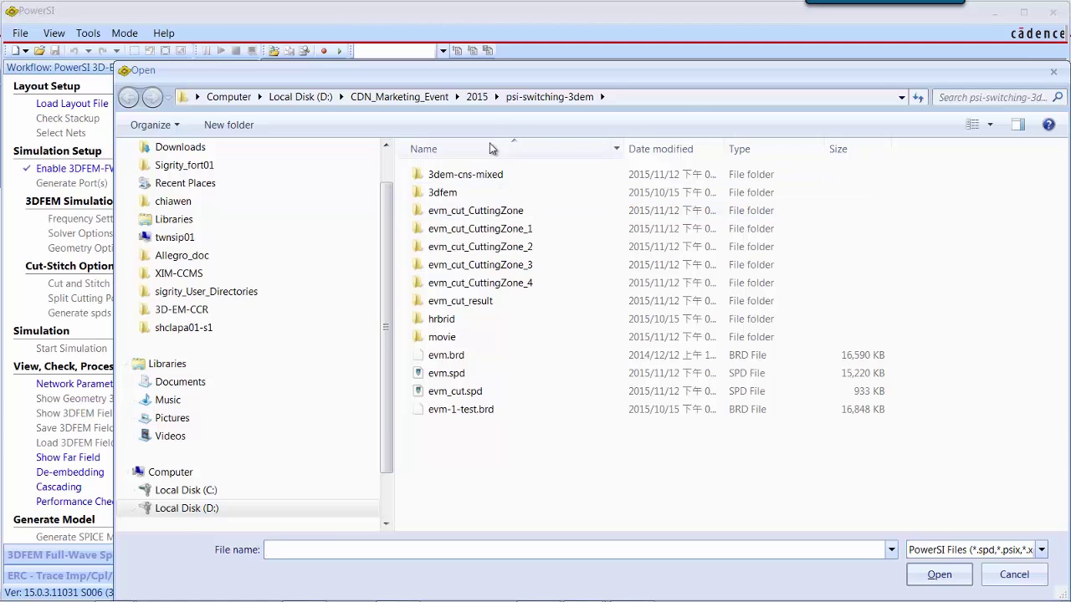
double_click(452, 174)
double_click(459, 284)
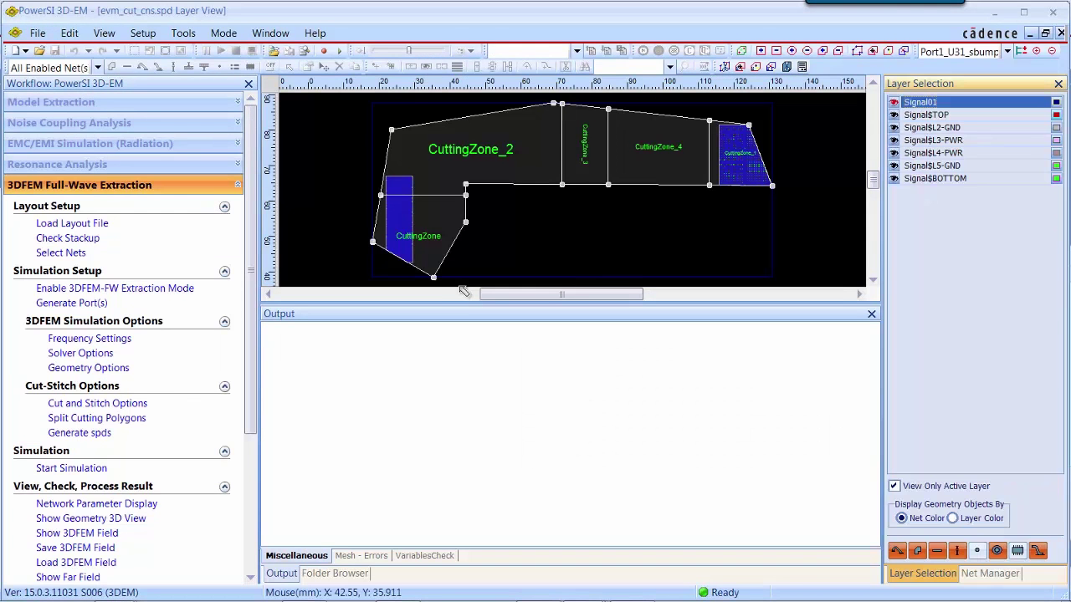
- List the cutting zones and widen the result column to show each evm_cut_cns_FIT.BNP
drag(467, 299, 450, 468)
click(138, 419)
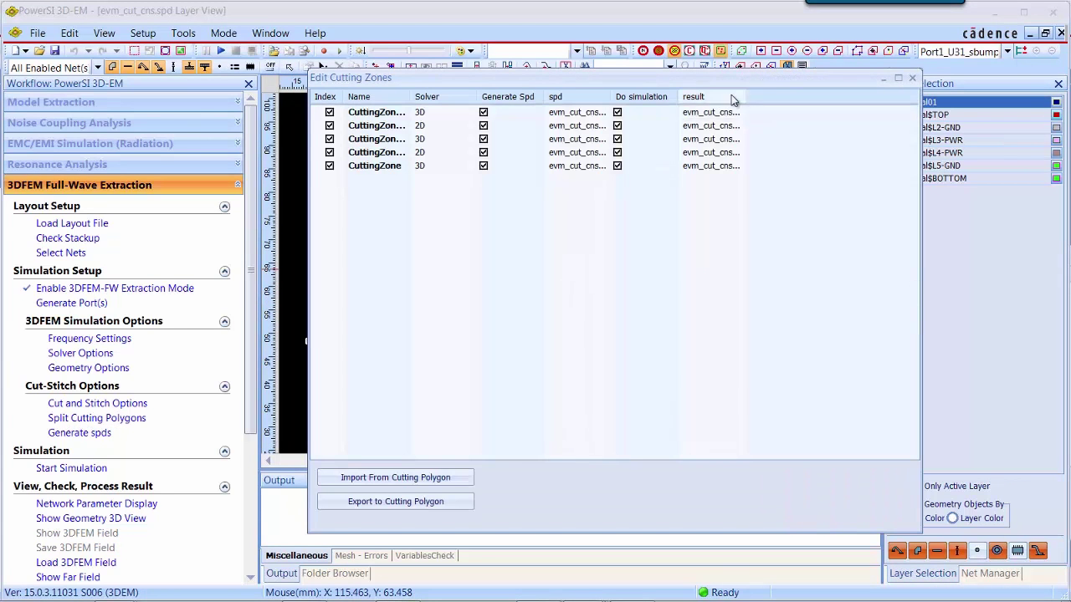
double_click(753, 98)
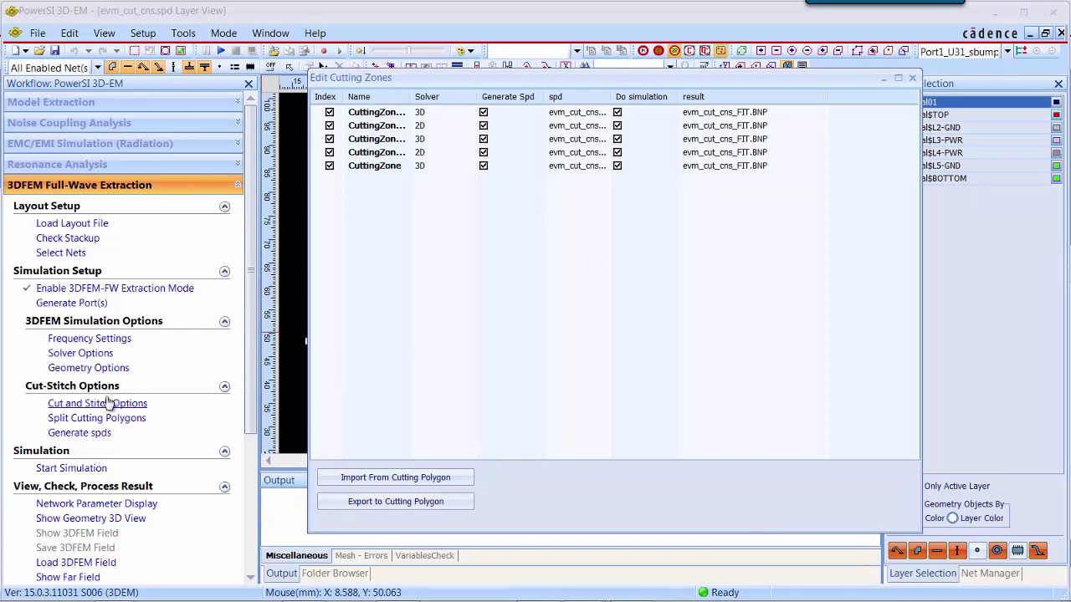
- Load evm_cut_cns_allResult.S4P into the network parameter display and view its S amplitude curves
click(115, 505)
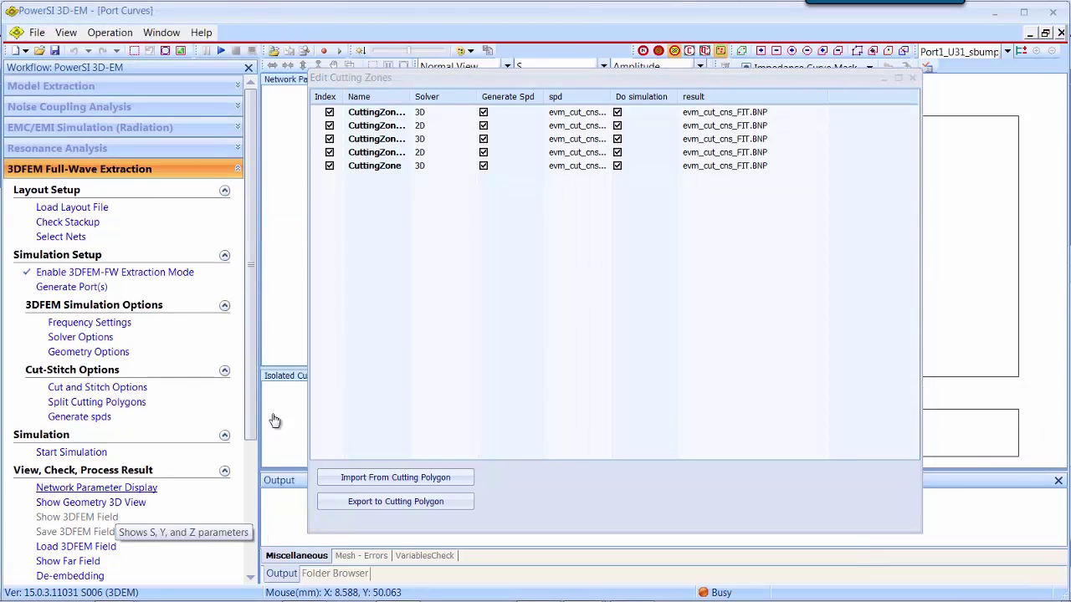
right_click(287, 190)
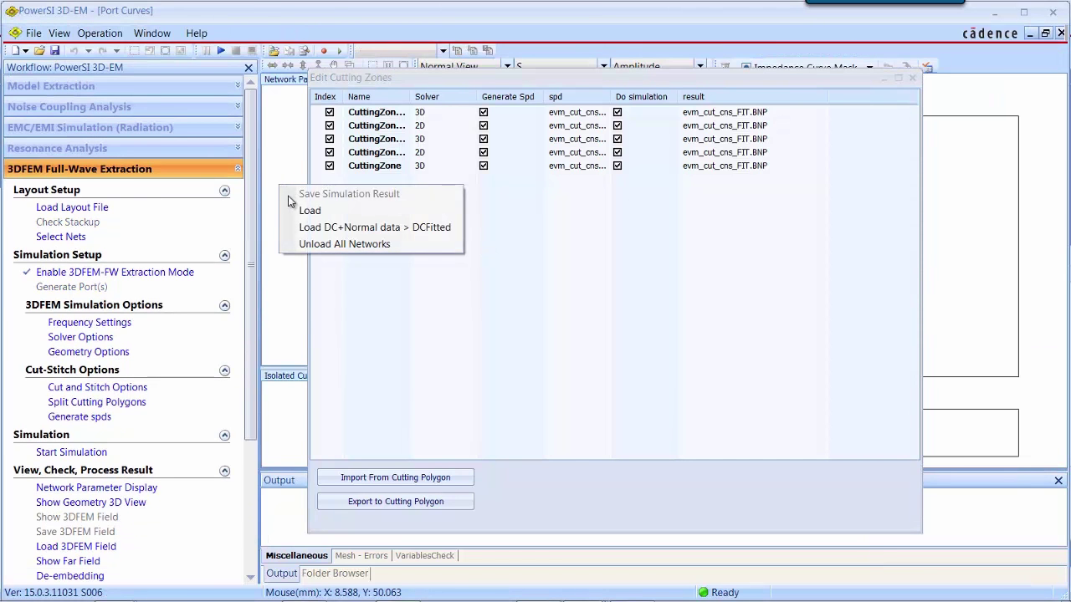
click(308, 215)
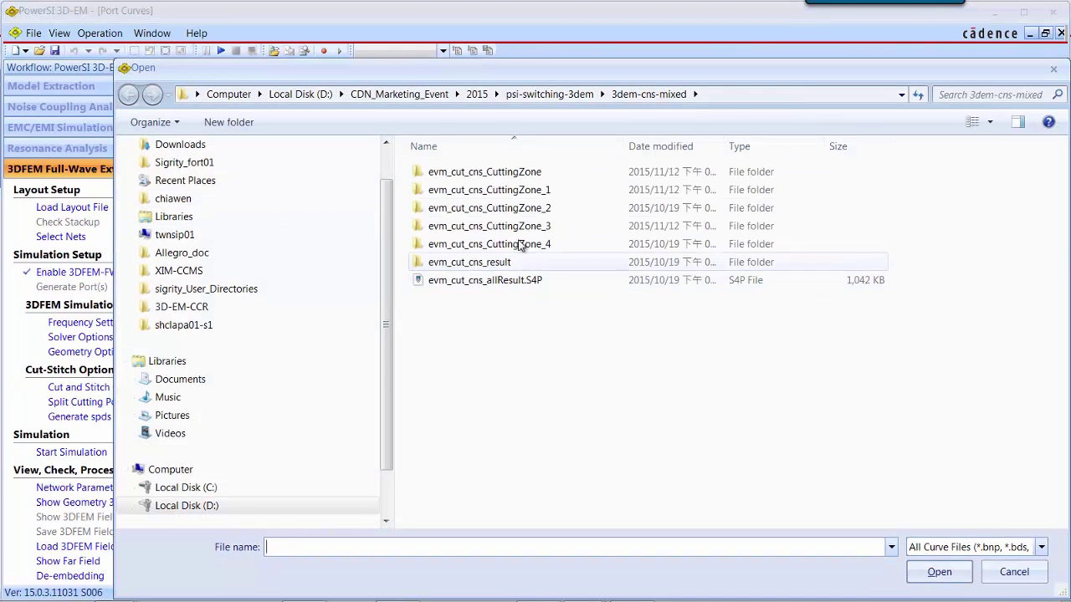
double_click(502, 281)
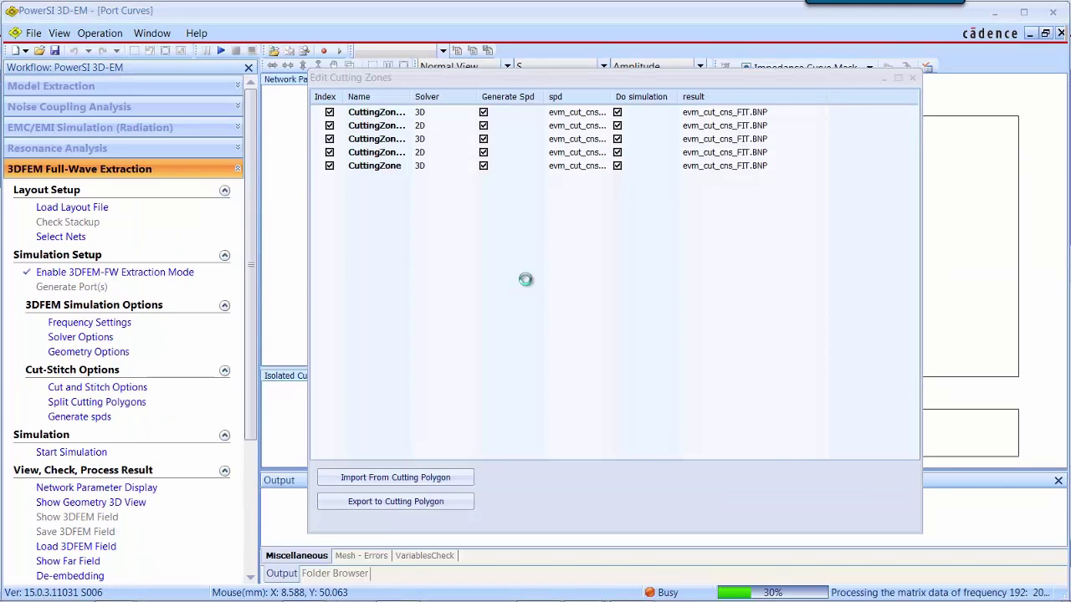
click(884, 81)
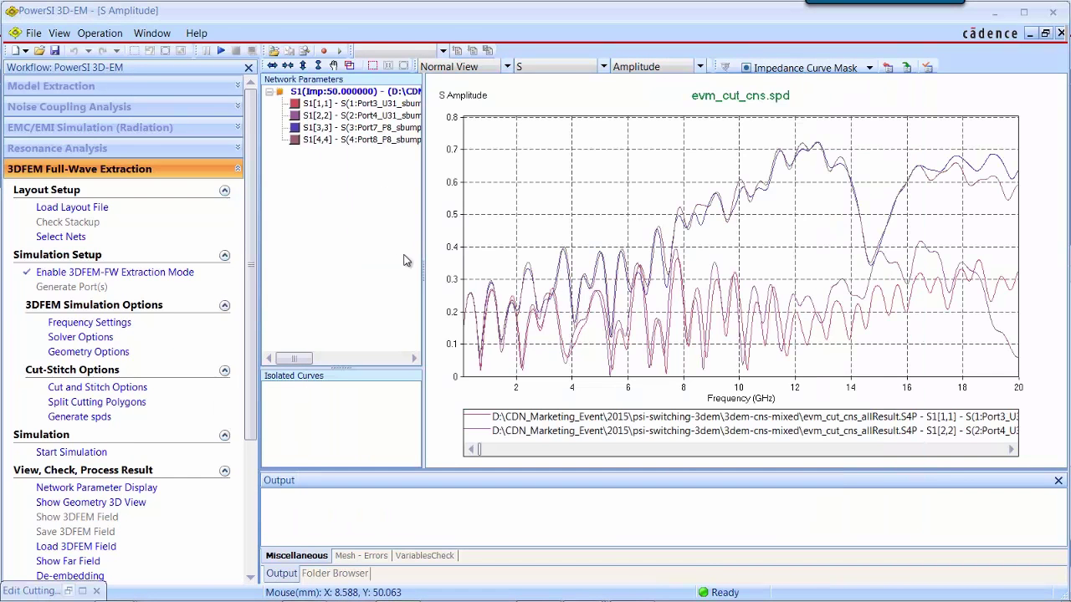
drag(424, 271, 572, 284)
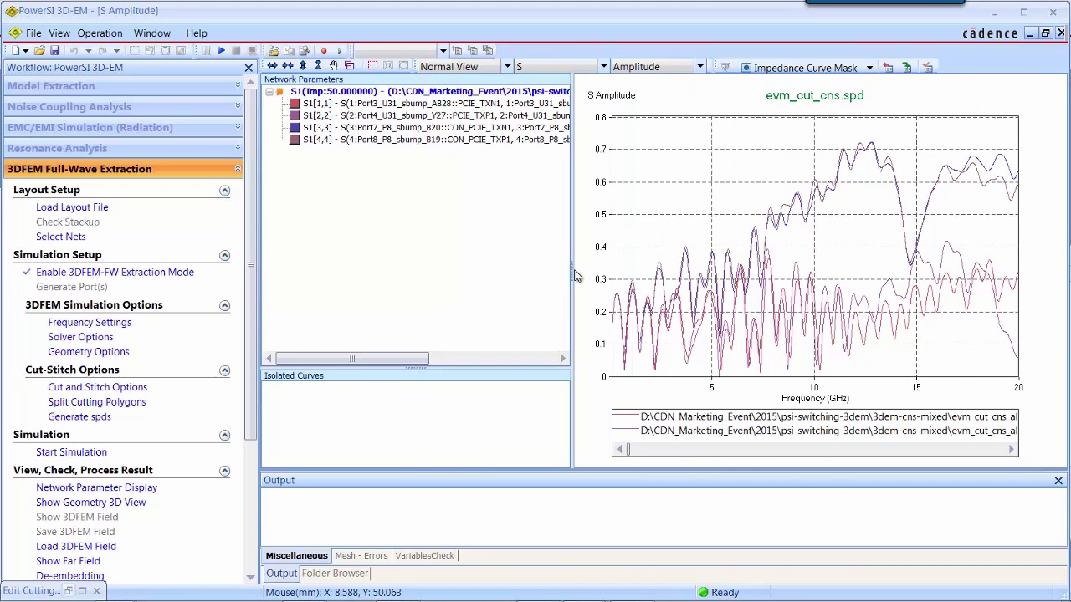
drag(574, 270, 463, 270)
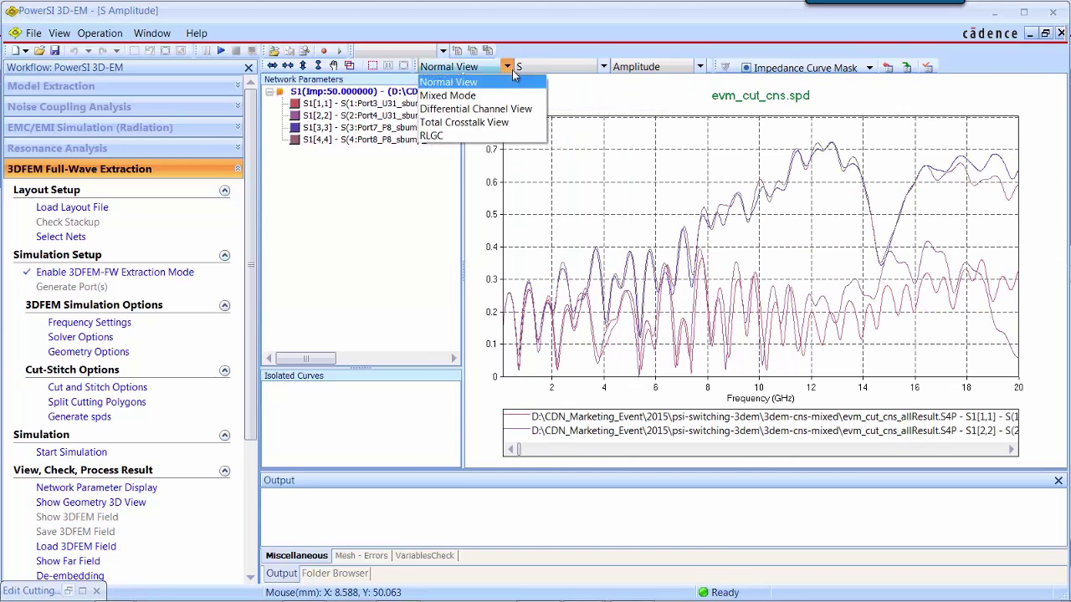